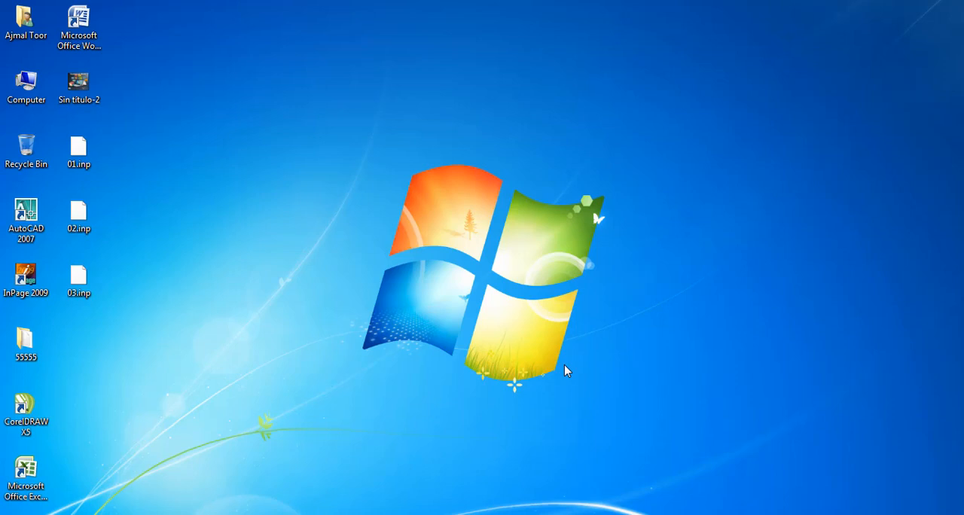
- View the Sin titulo-2 image from the desktop, close it, and view it once more before returning to the desktop
right_click(79, 85)
left_click(99, 80)
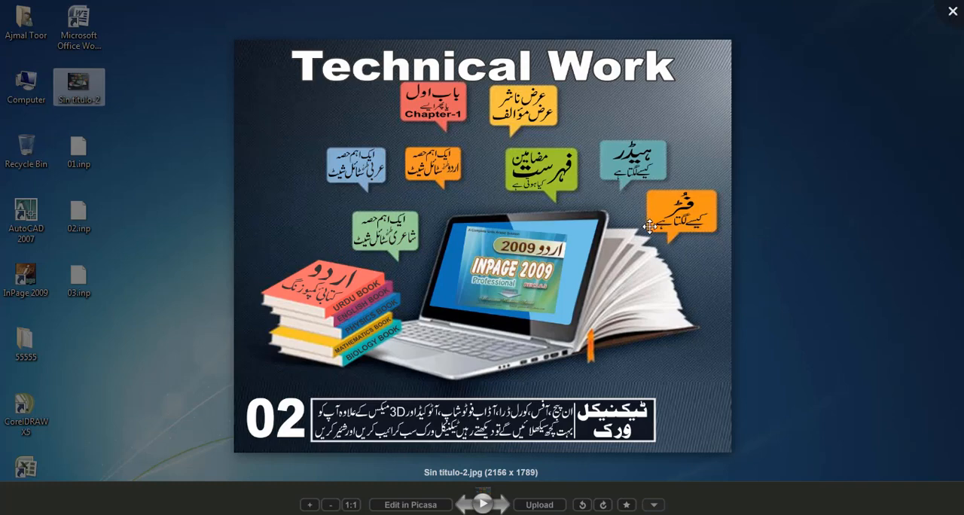
key("Escape")
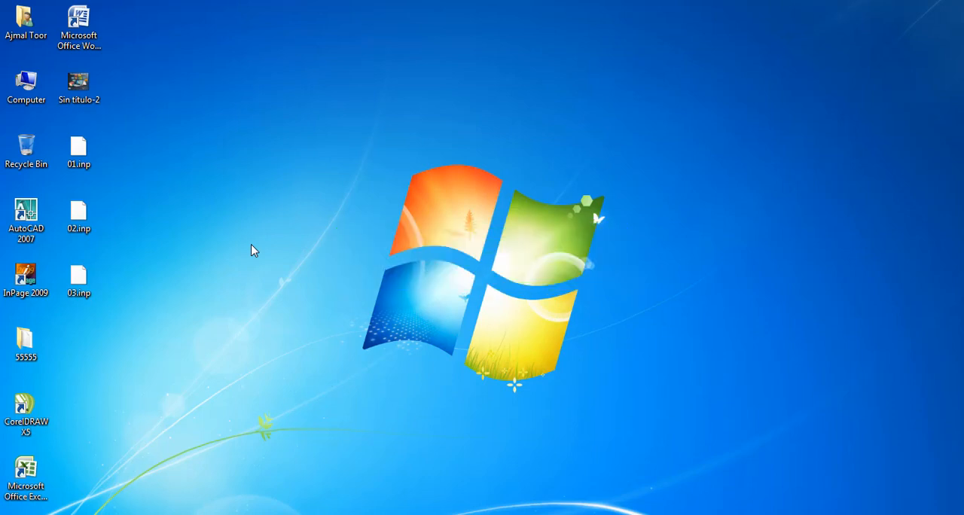
double_click(78, 85)
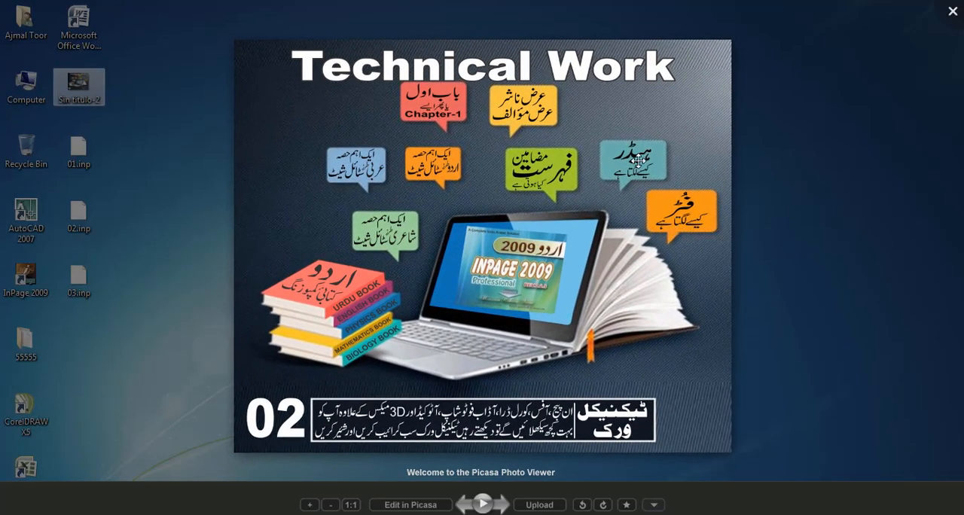
key("Escape")
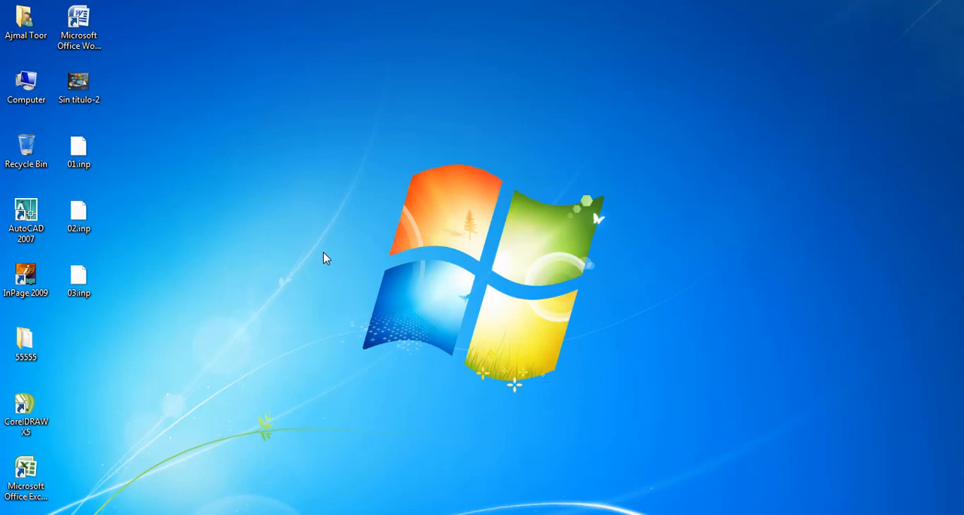
- Launch InPage 2009 and open the document 02.inp from the In Page (Tecnical Work) folder
double_click(24, 281)
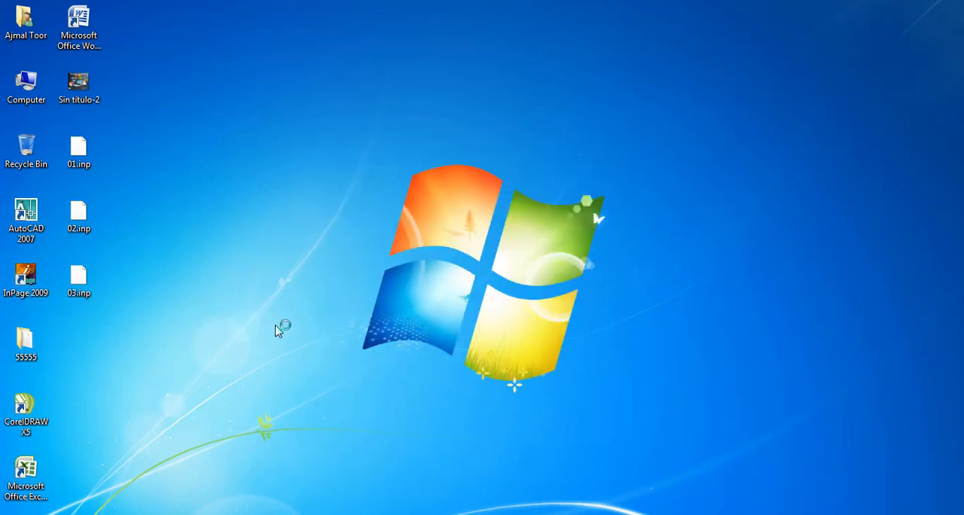
left_click(543, 296)
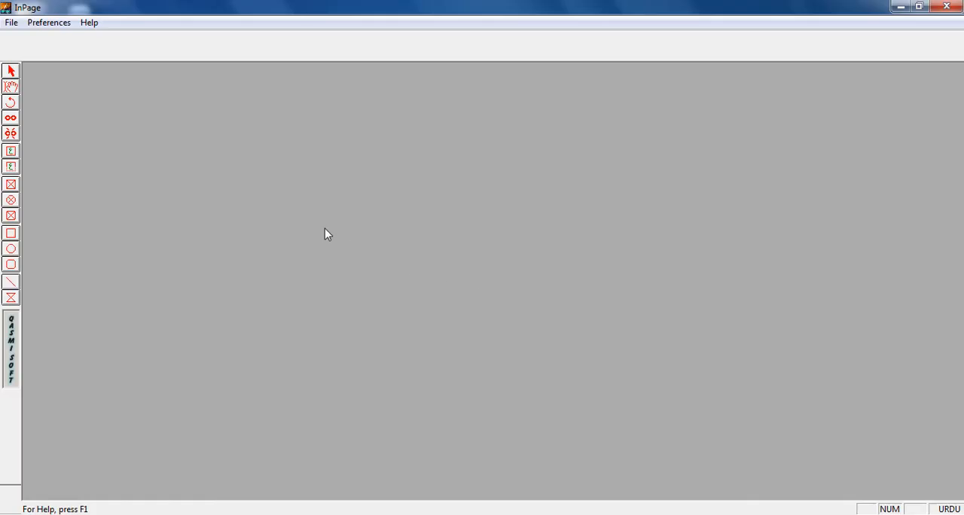
left_click(12, 23)
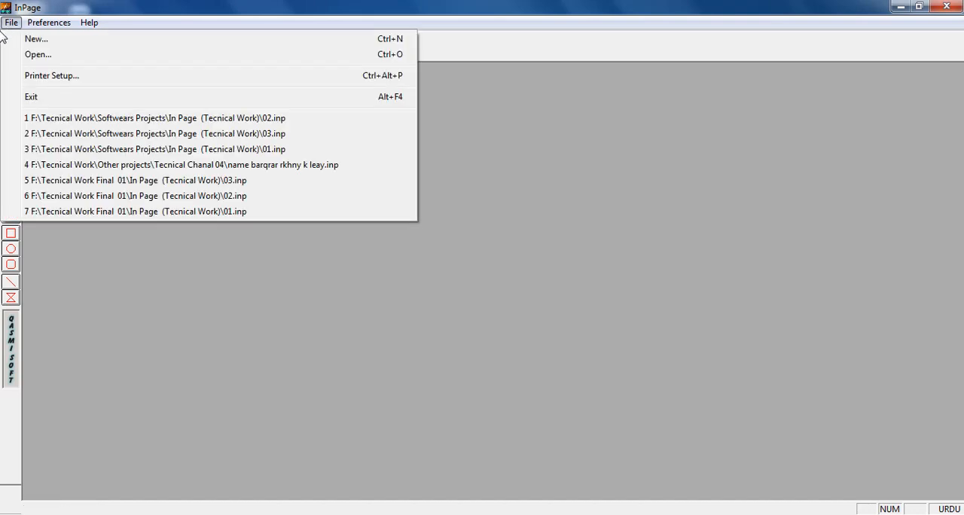
left_click(36, 55)
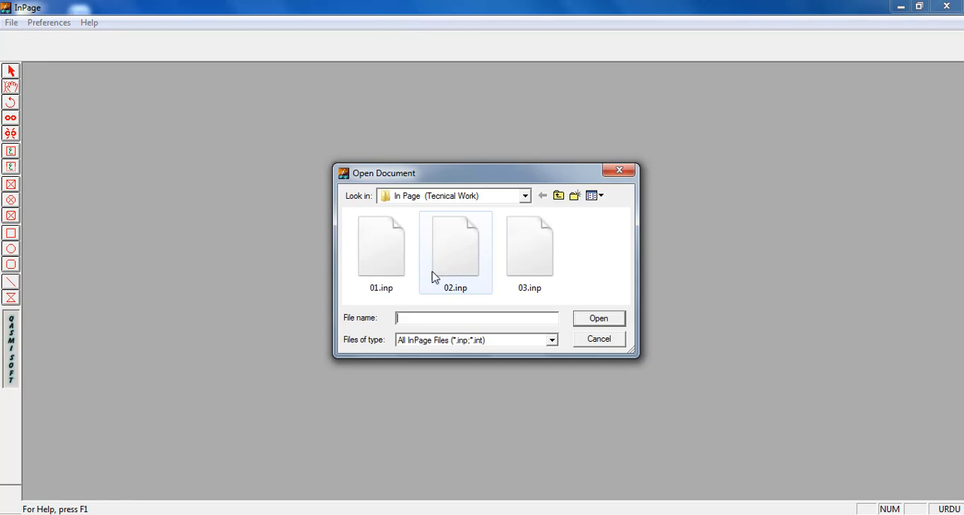
left_click(455, 256)
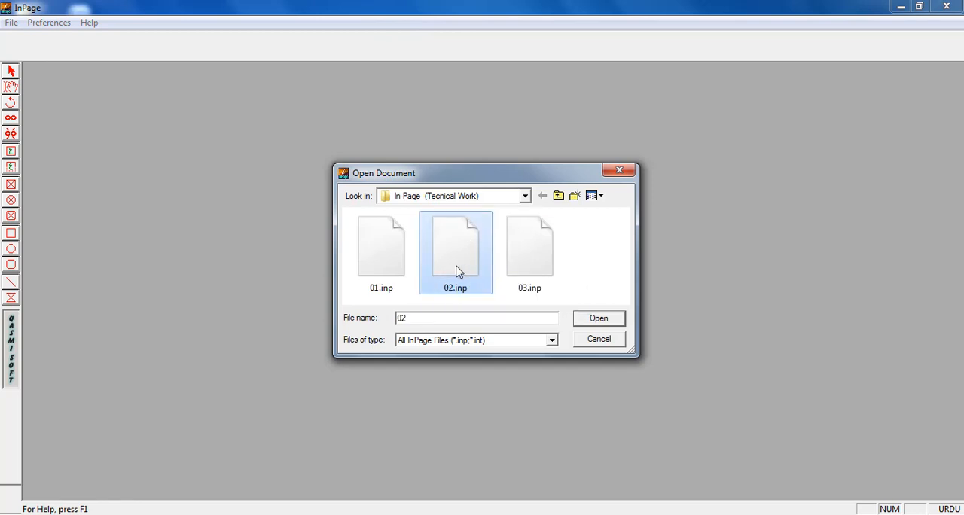
double_click(457, 271)
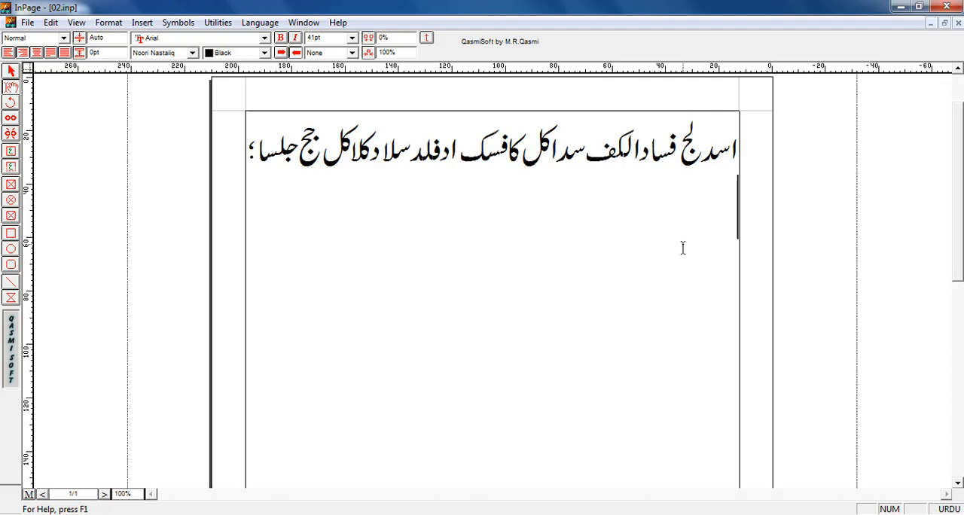
- Enter the Urdu practice words "اسد لج" on the empty second line, below the sample line
type("a")
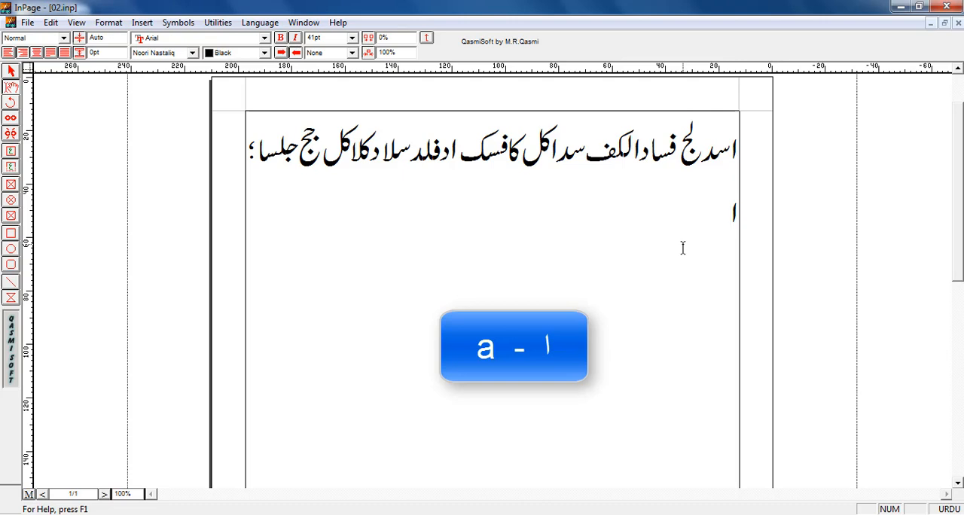
type("s")
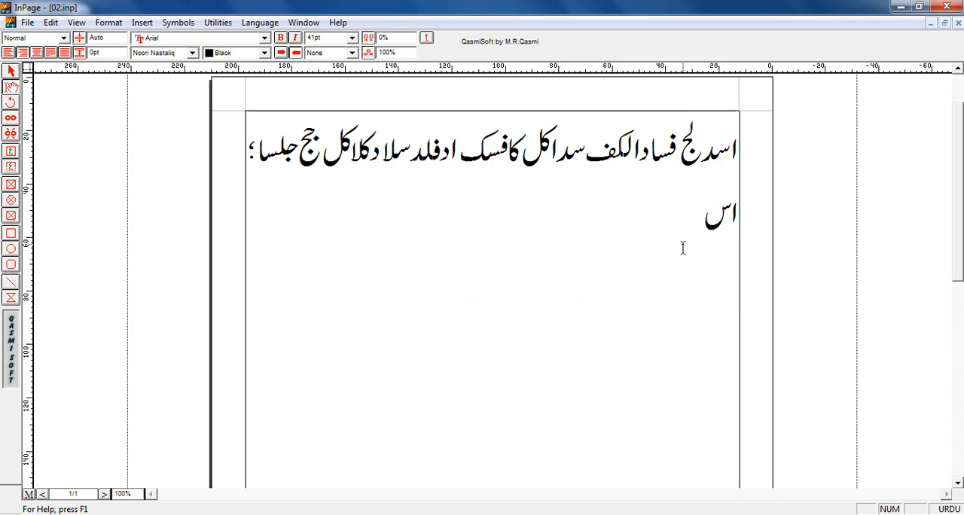
type("d")
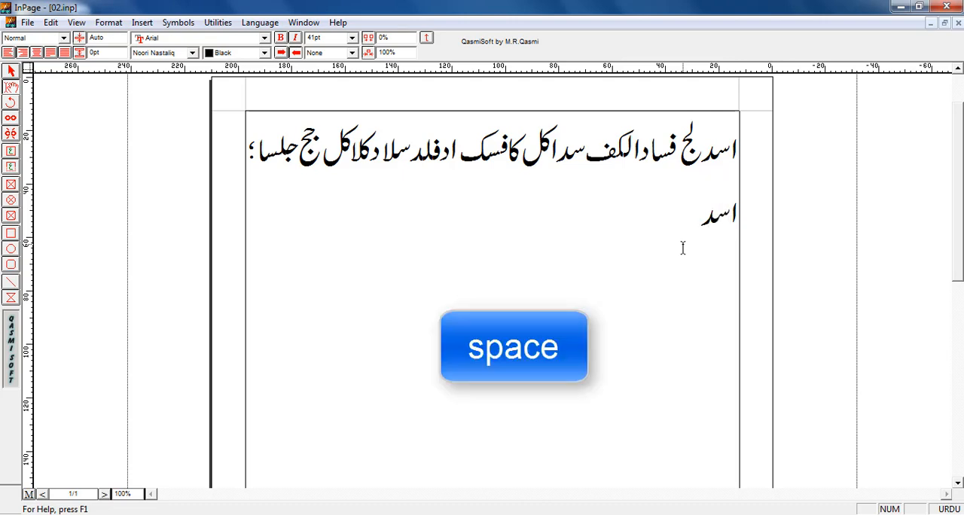
type(" l")
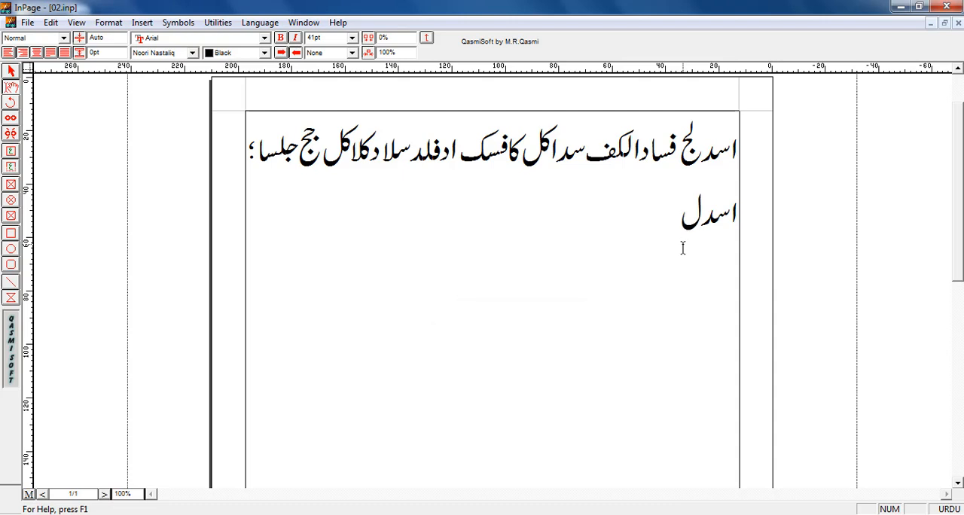
type("j fs")
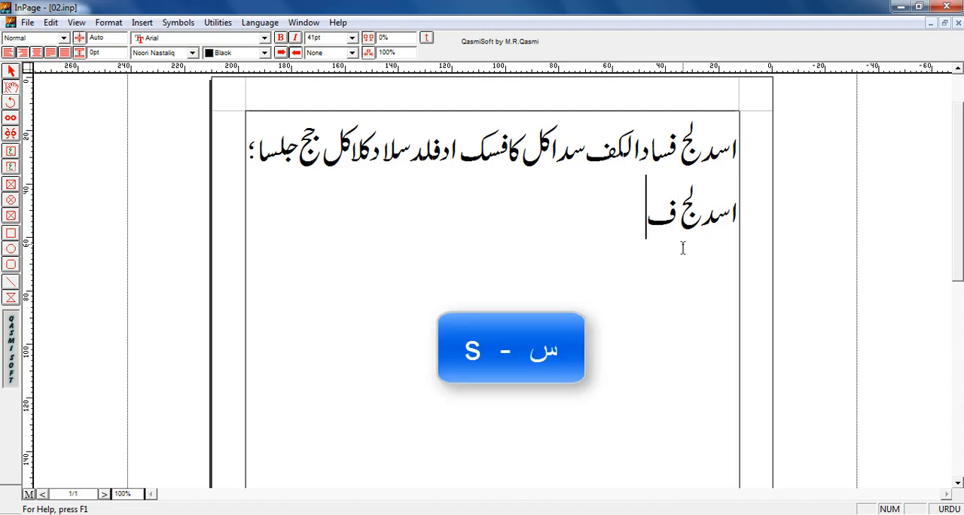
type("a")
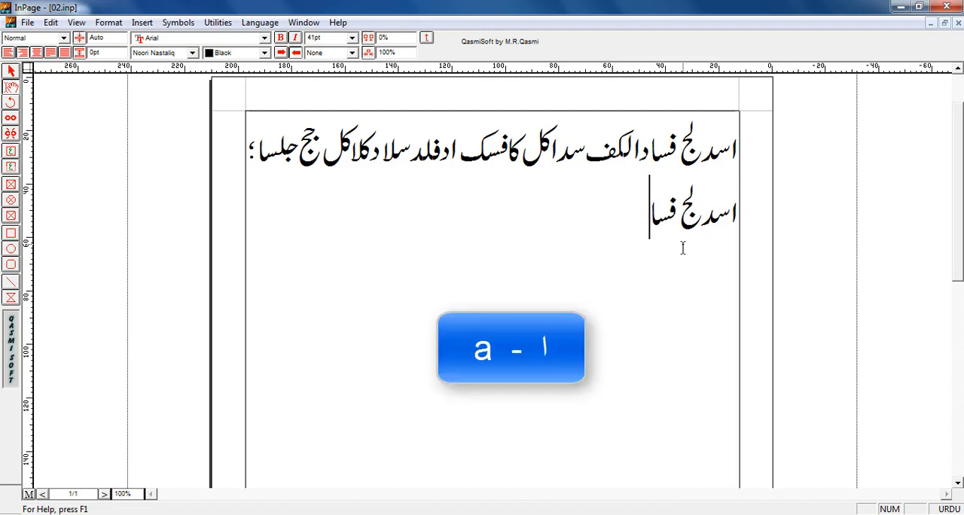
type("d")
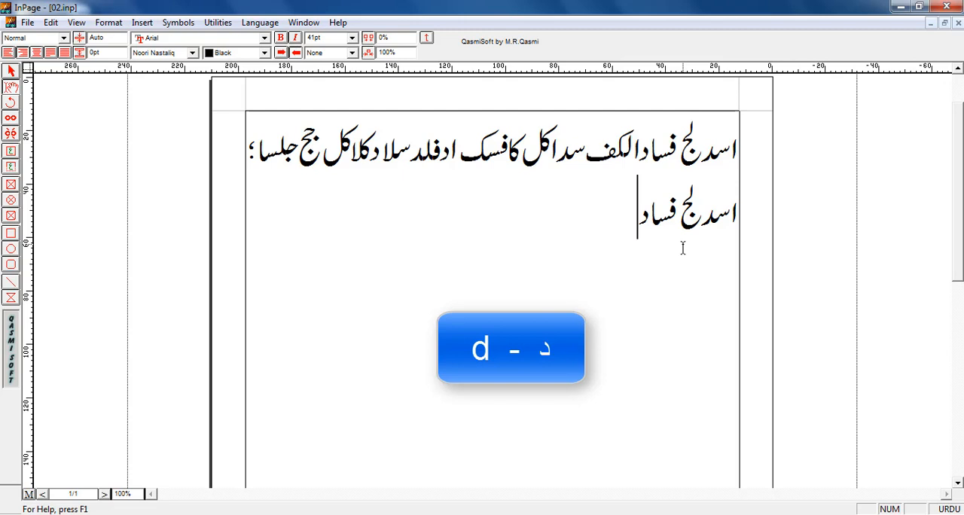
type("a")
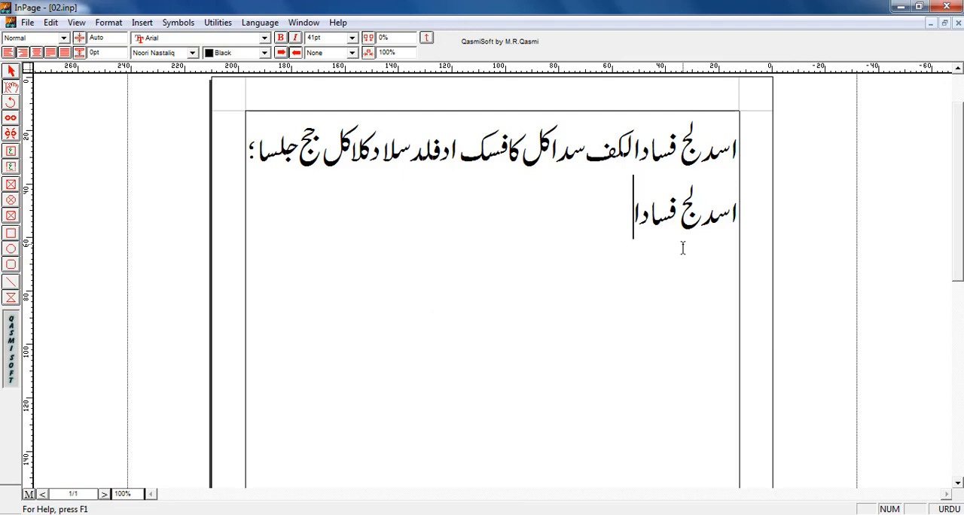
type("lk")
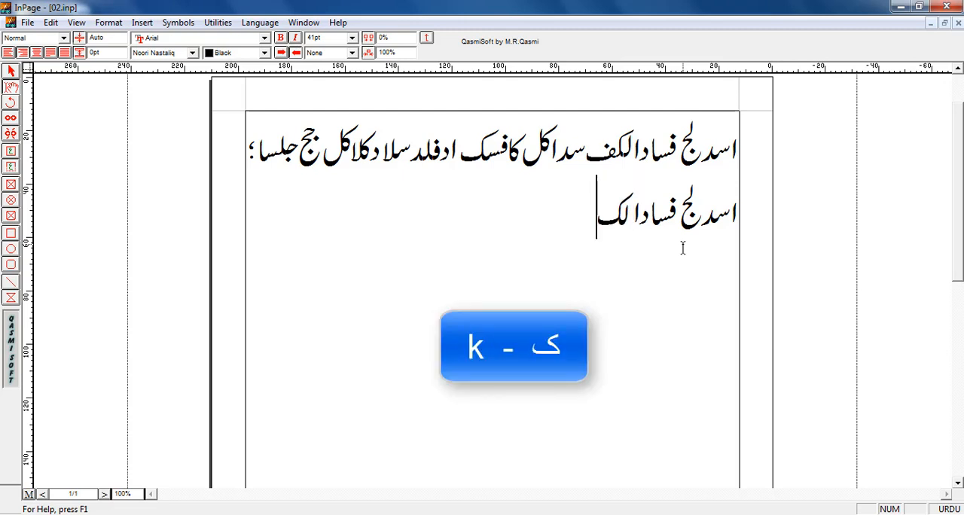
type("f ")
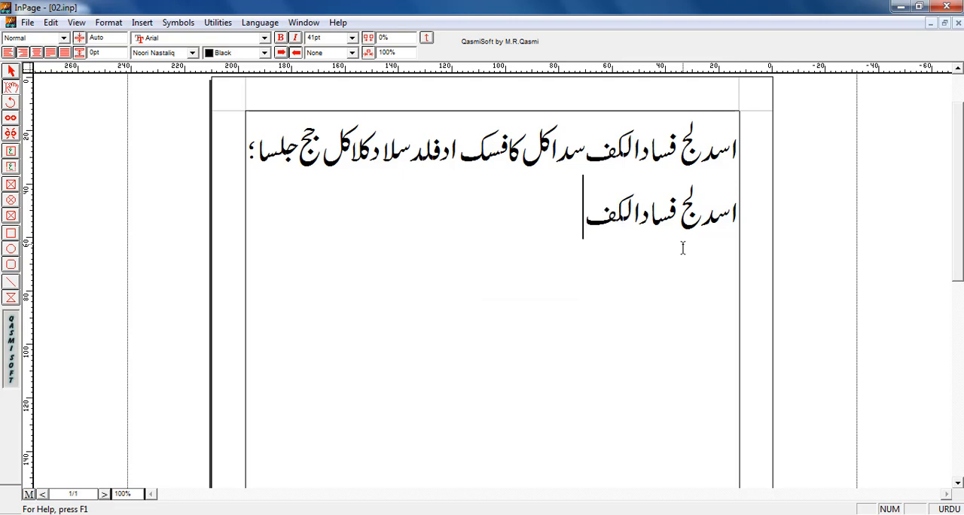
type("s")
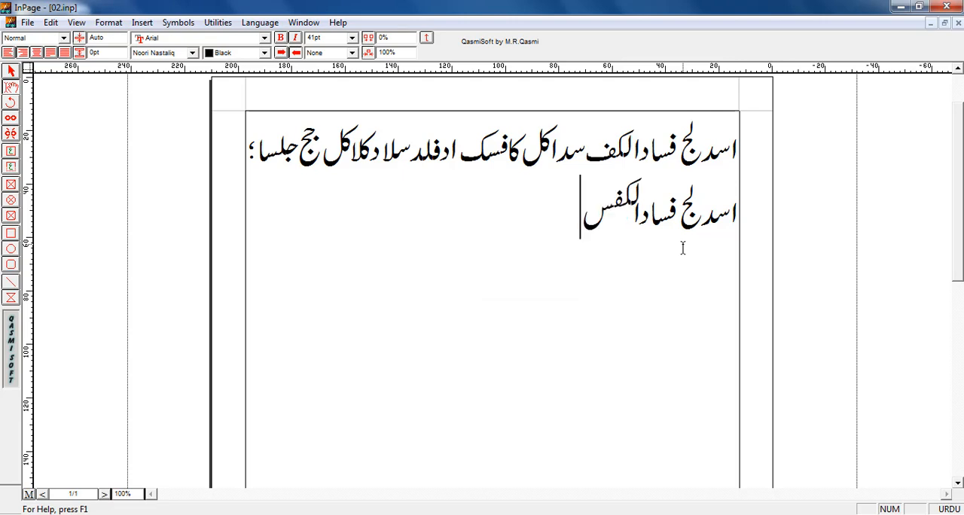
- Add "سداکل" after "فسادالکف" on the second line, keeping the two words separated by a space
key("BackSpace")
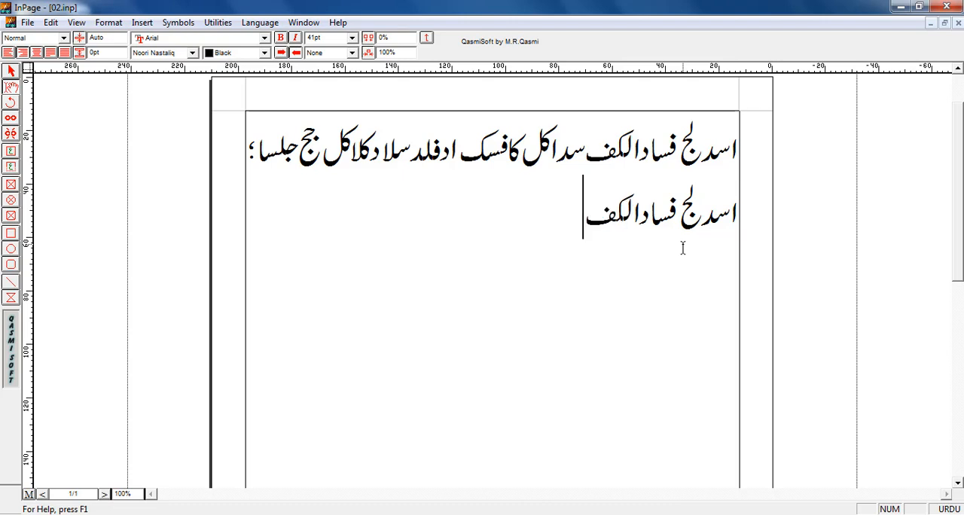
type("s")
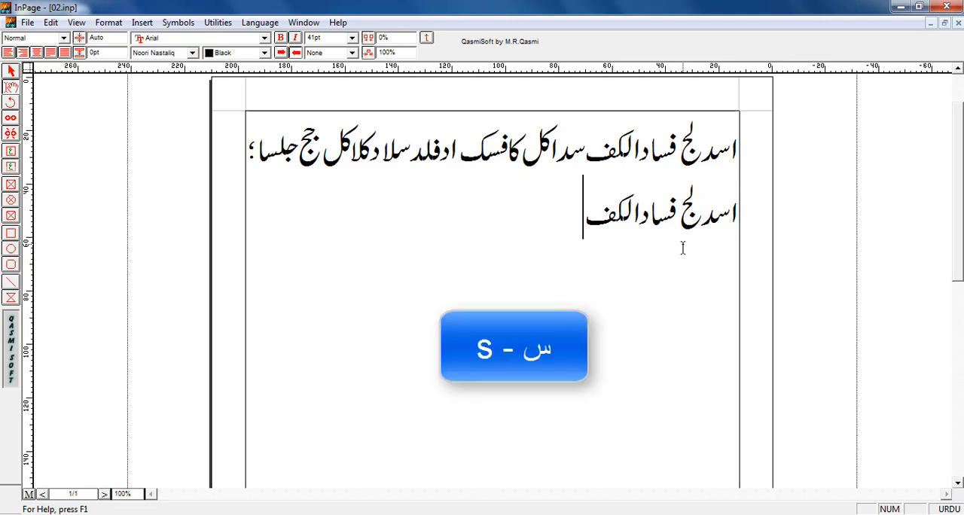
type("da")
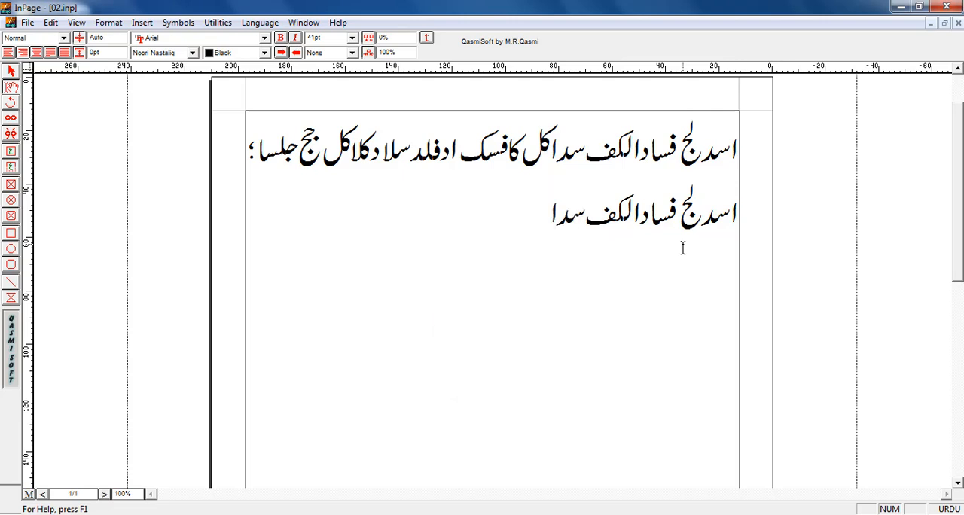
type("kl")
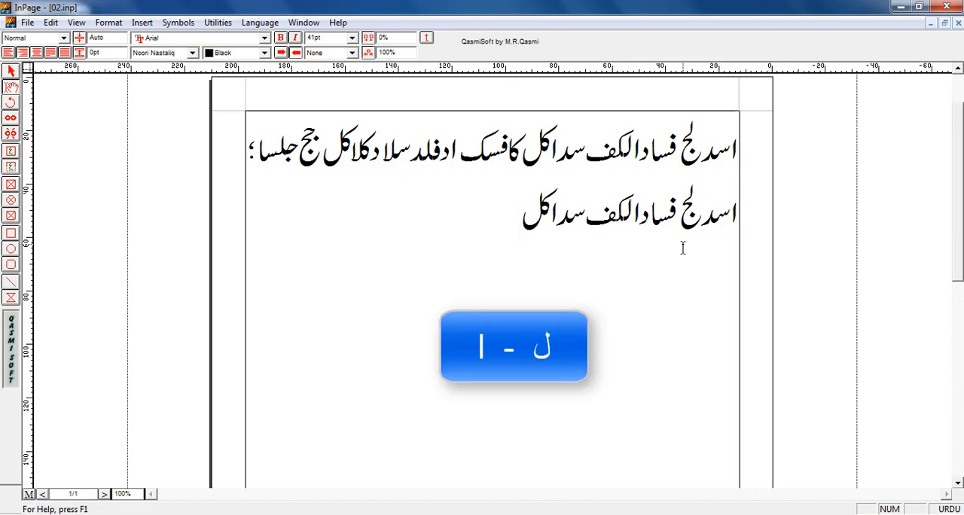
type(" k")
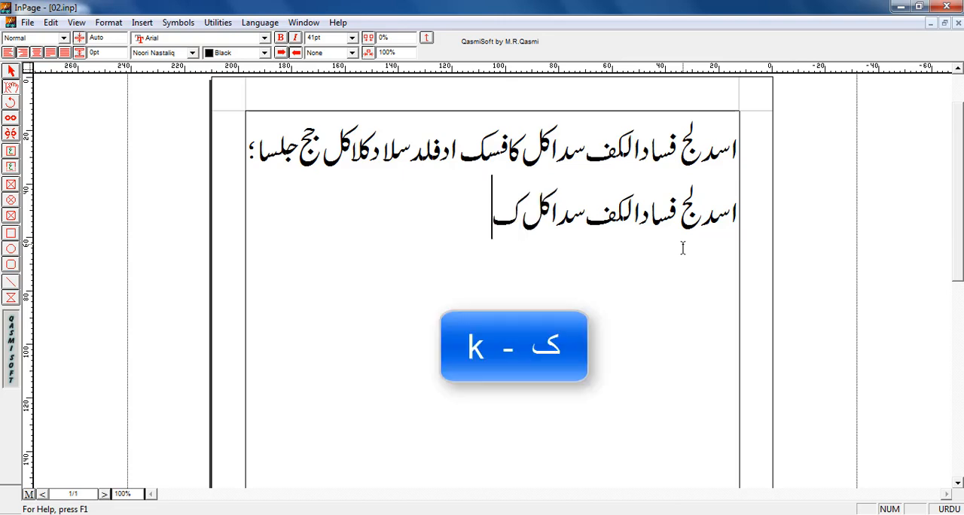
type("a")
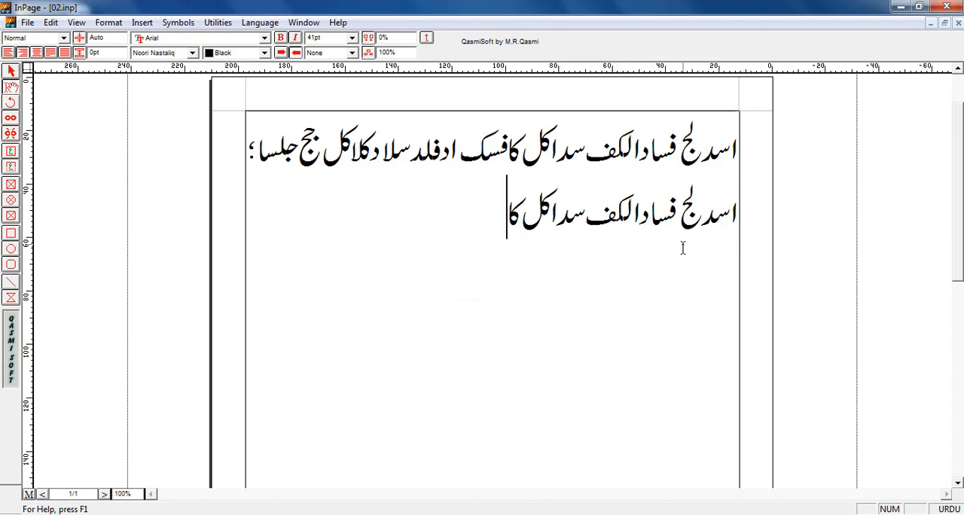
type(" f")
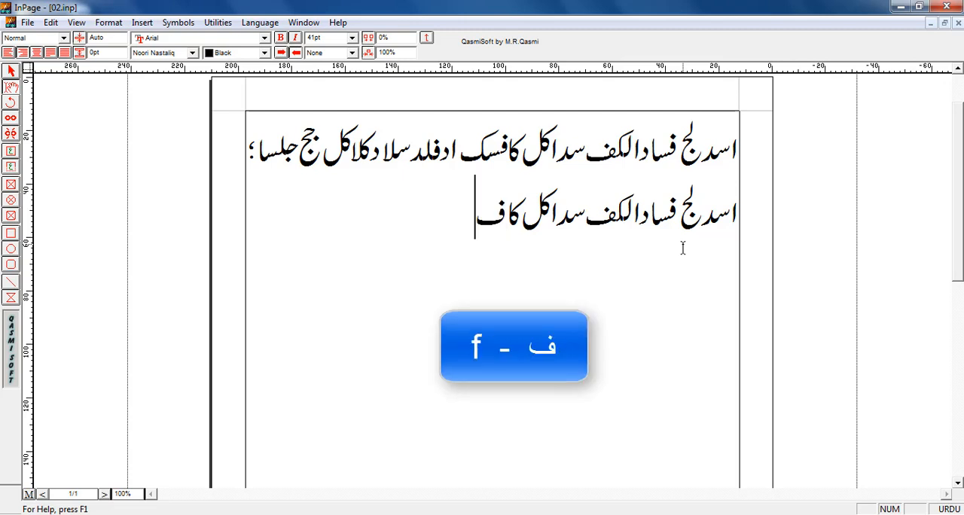
type("sk ")
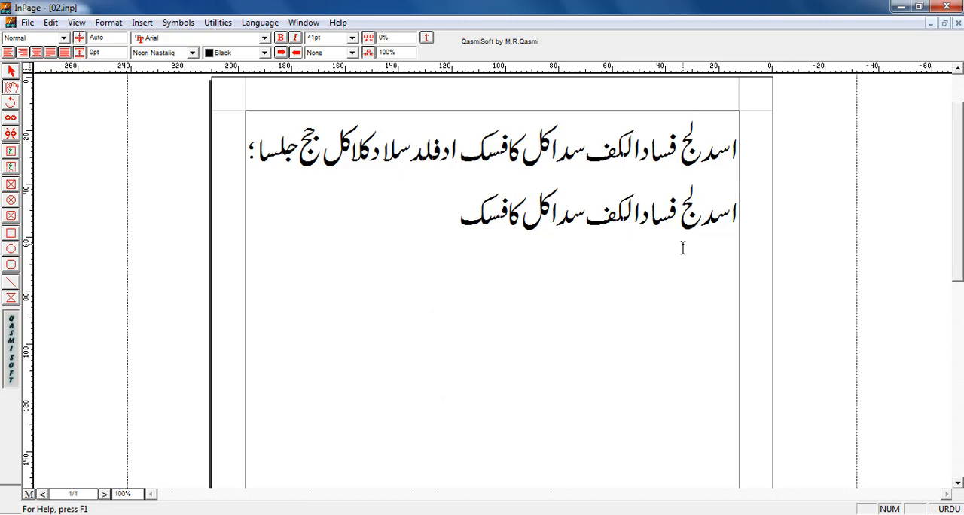
type("ad")
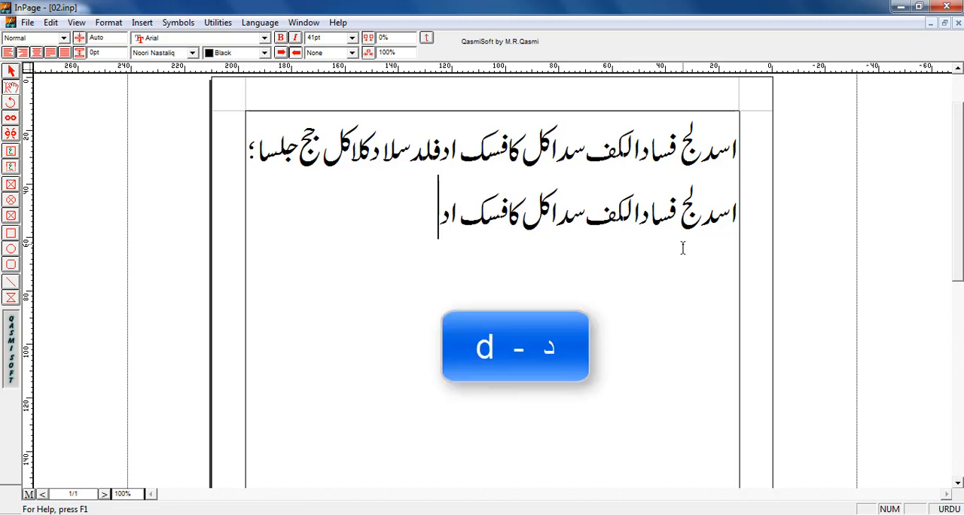
type("f")
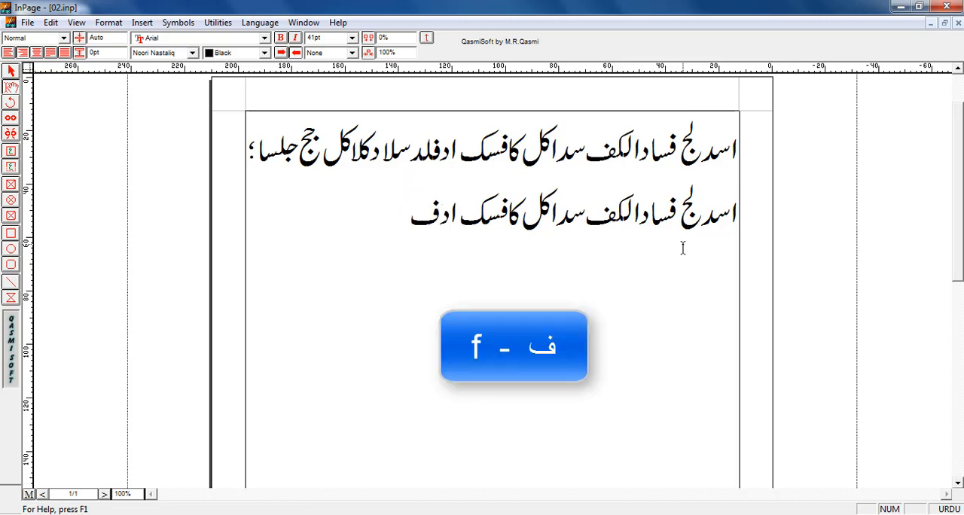
type("l")
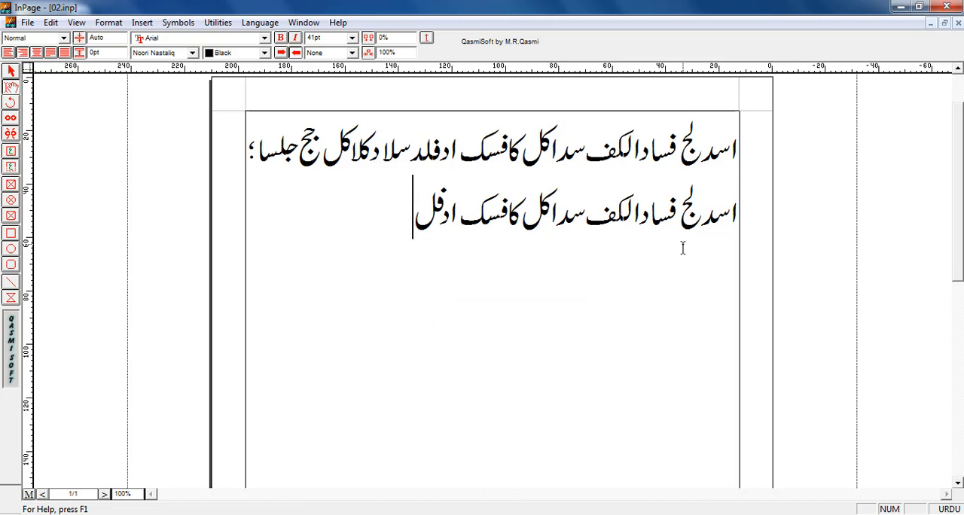
type("d ")
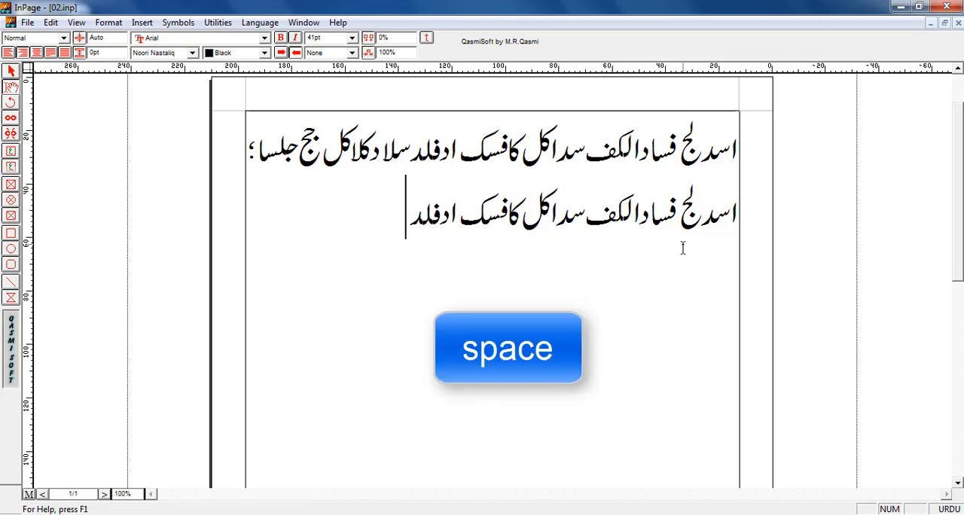
type("s")
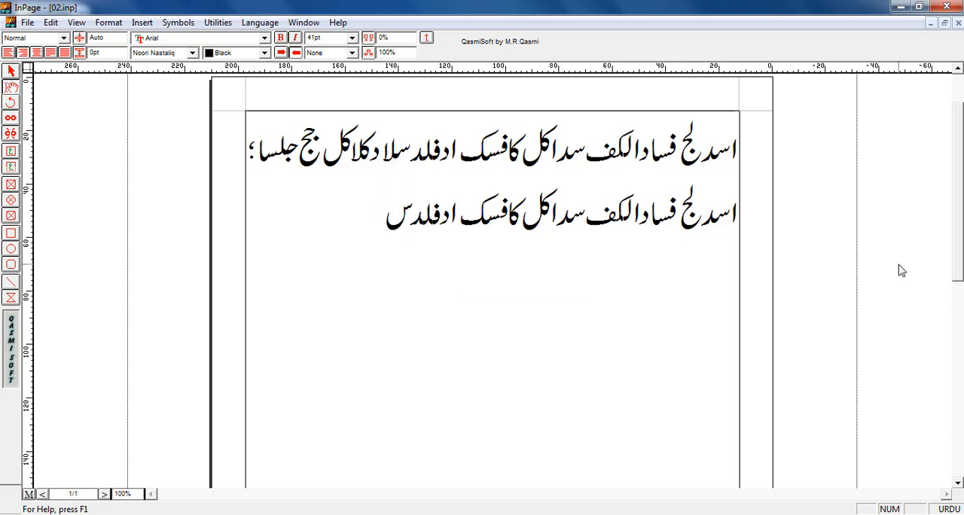
type("l")
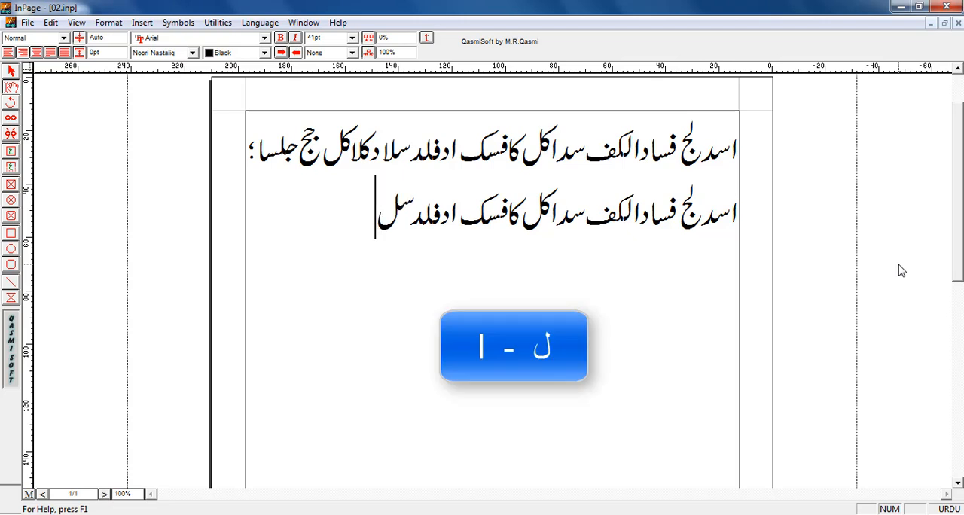
type("a")
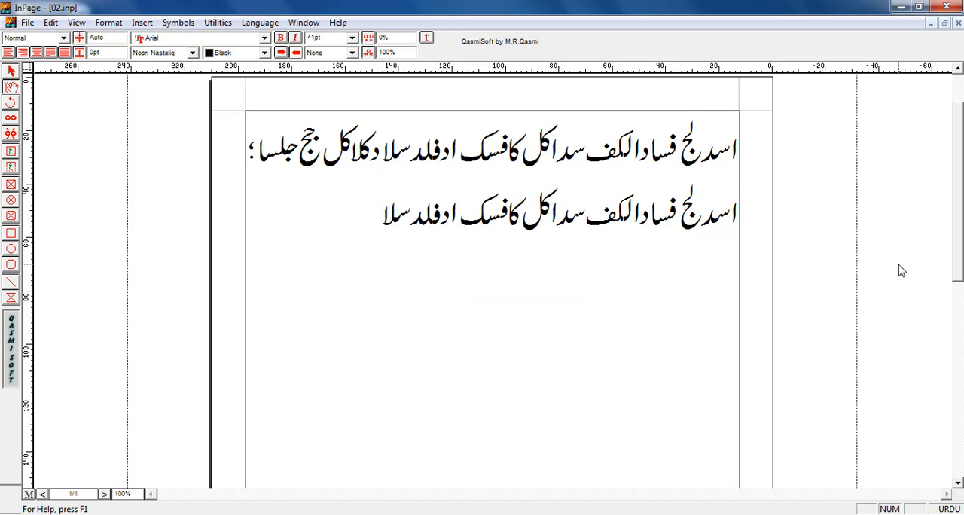
type(" d")
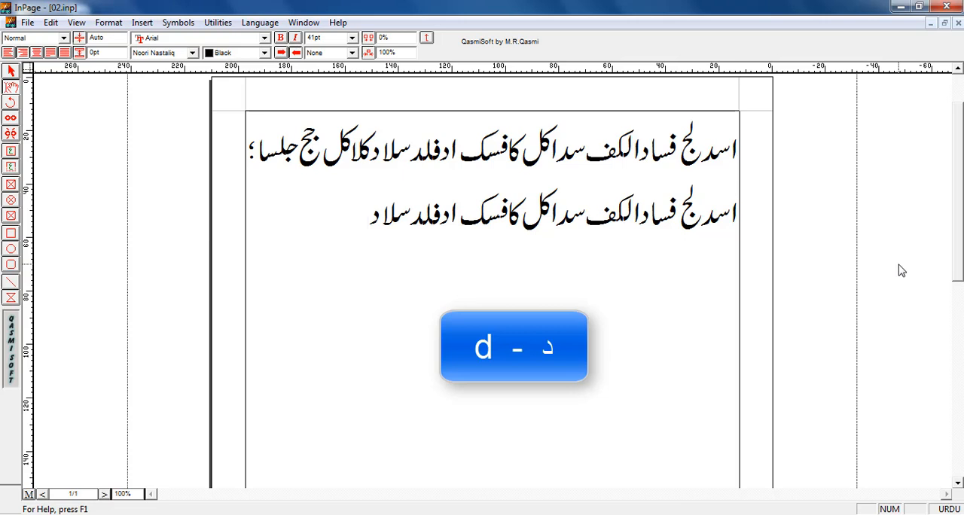
type(" k")
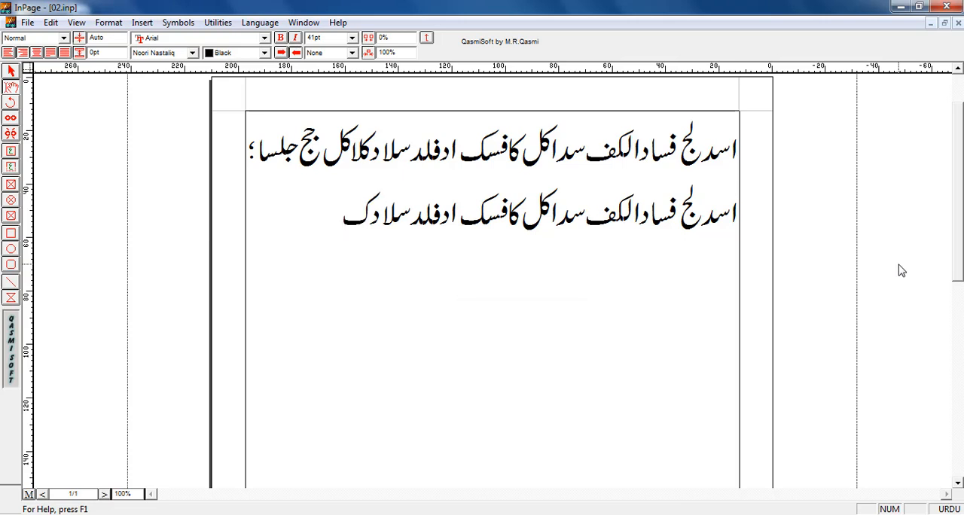
type("la")
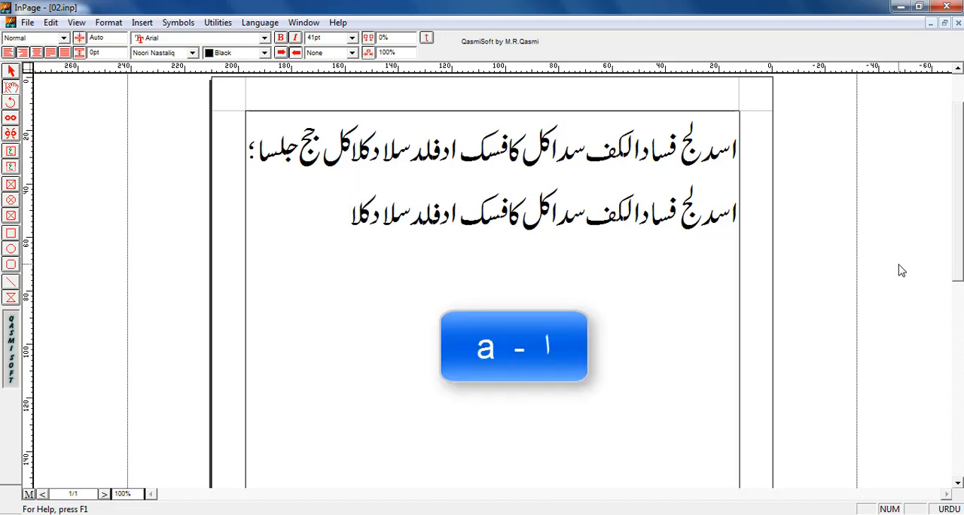
type(" k")
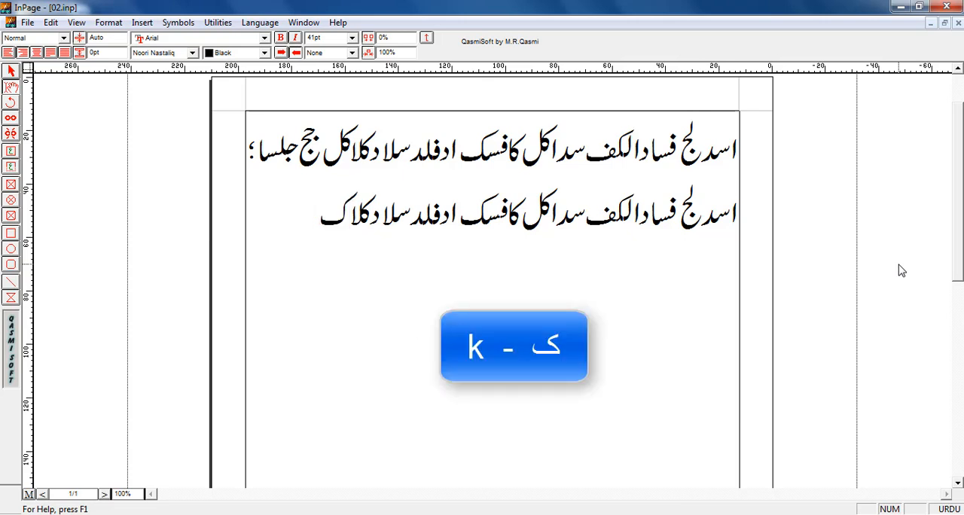
type("l ")
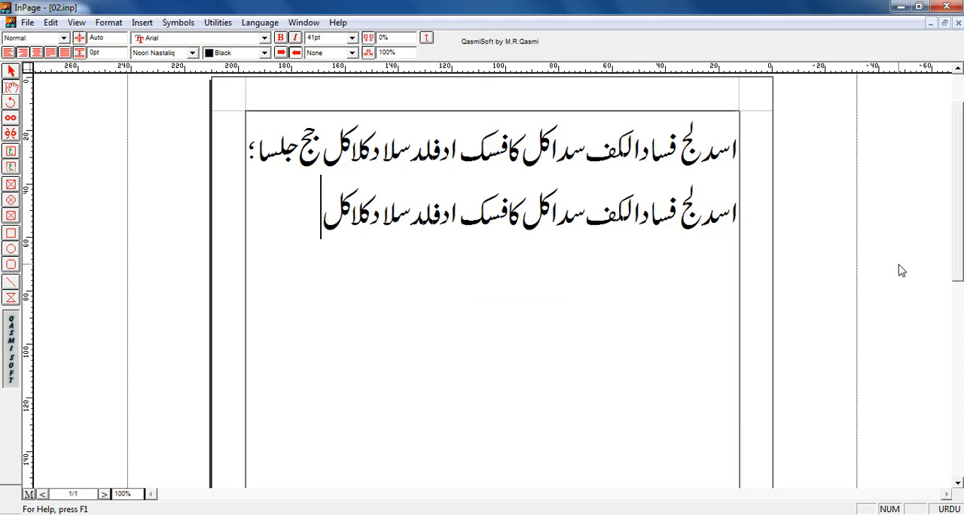
type("jj")
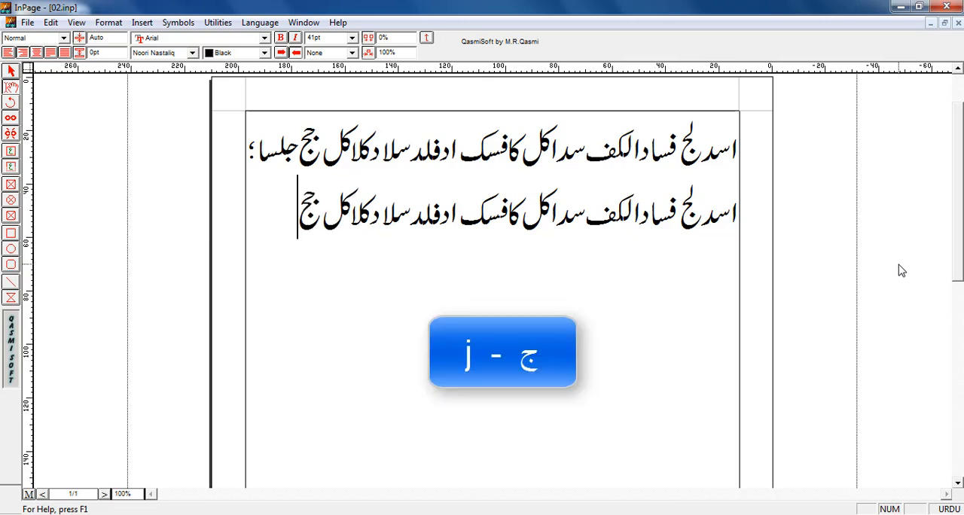
type(" j")
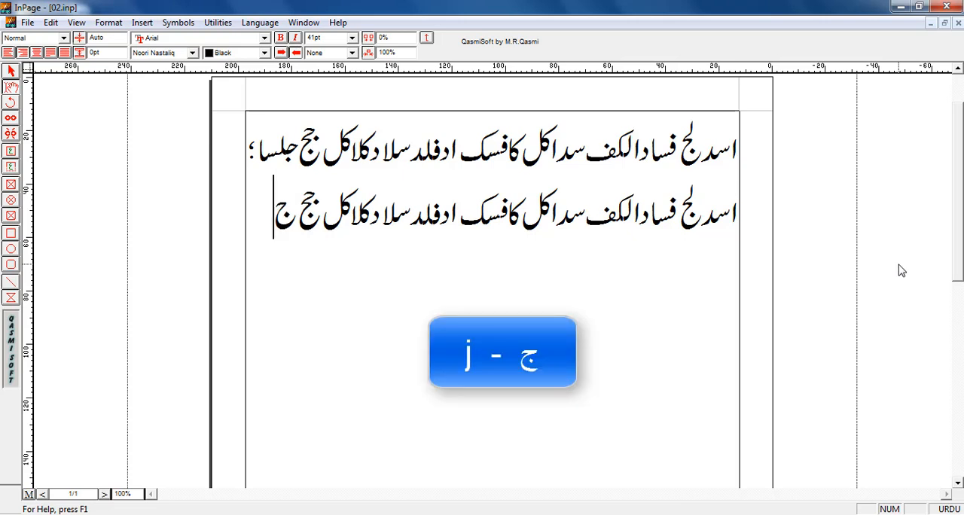
type("ls")
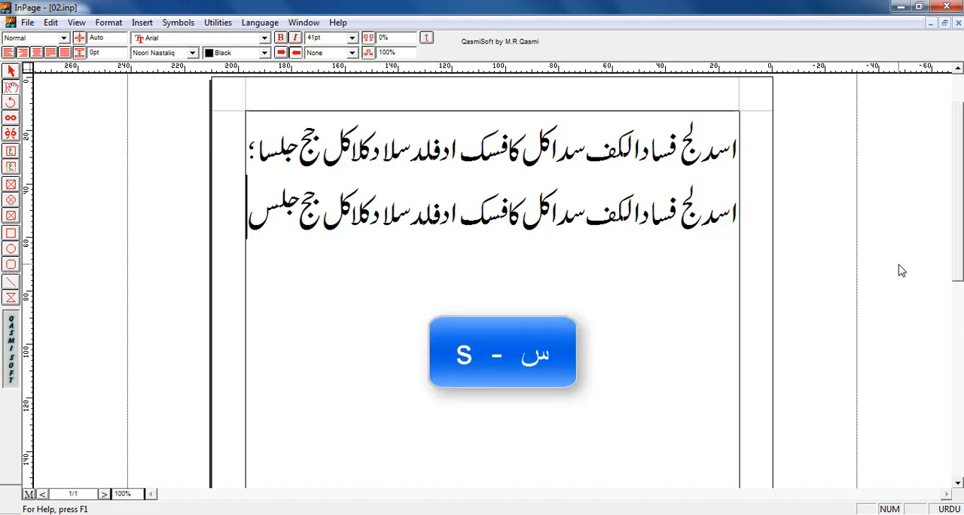
type("a")
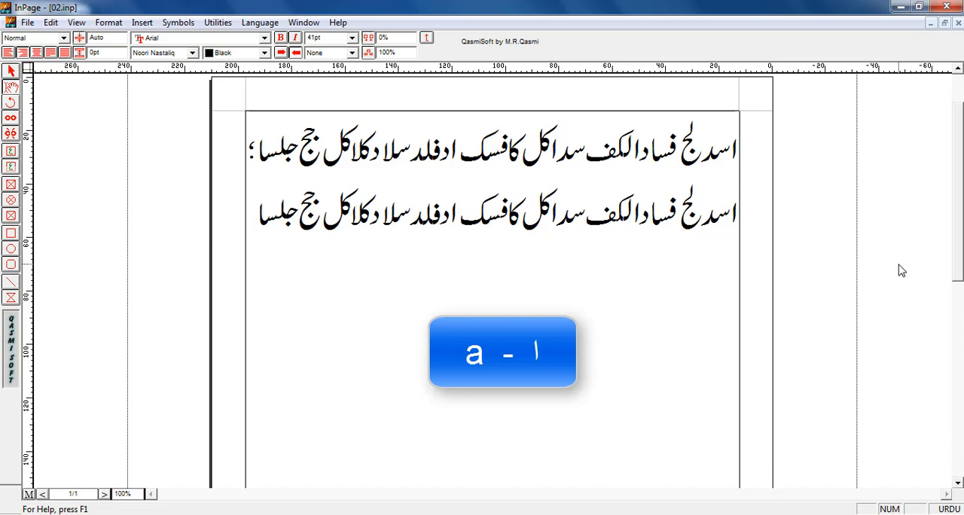
type(";")
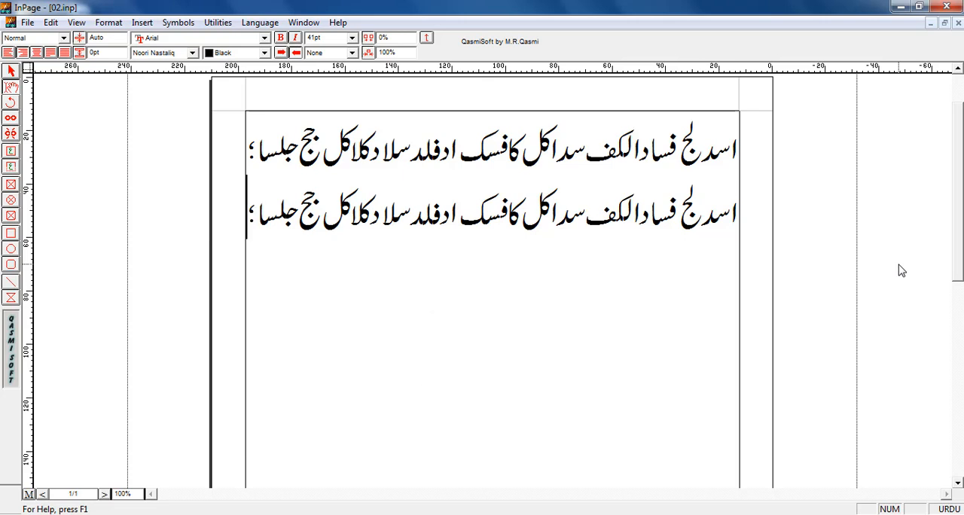
type("a")
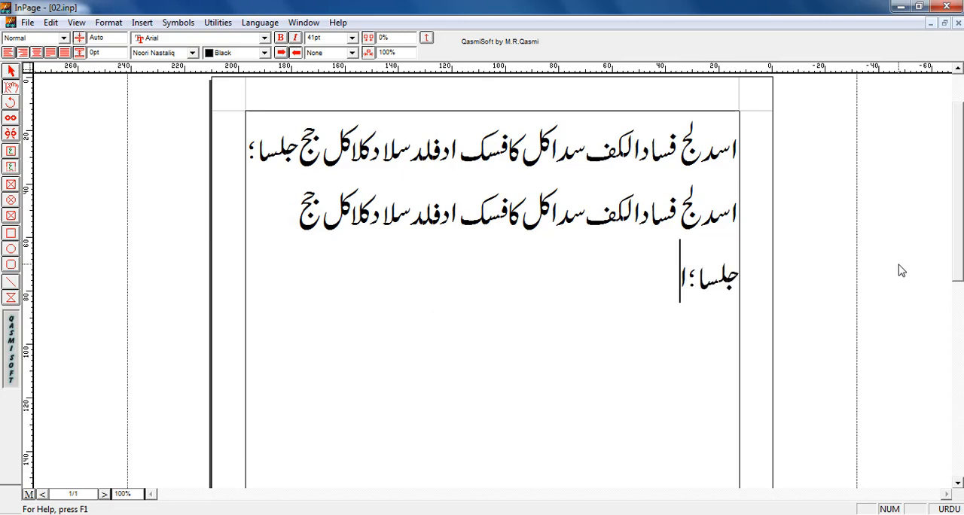
key("BackSpace")
type("a")
key("BackSpace")
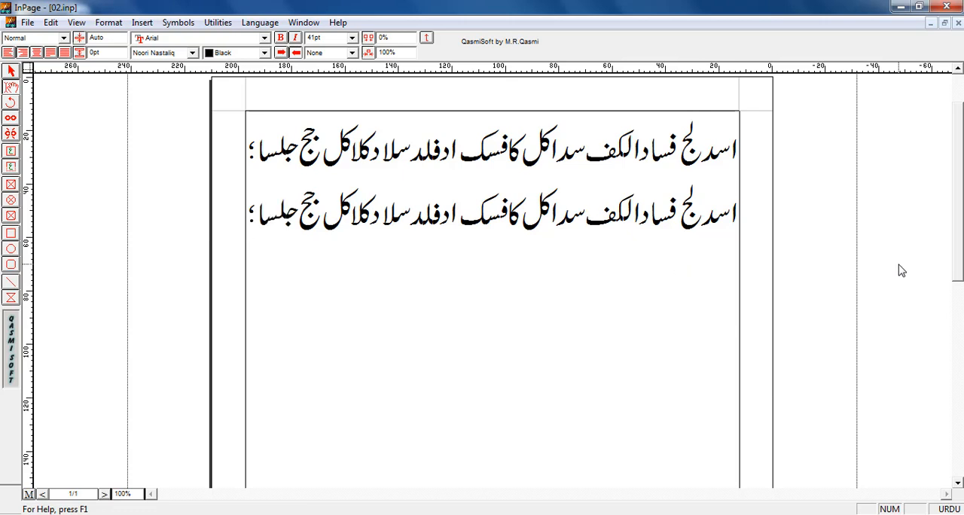
- Start a third practice line below the second and enter "اسد لج فسادالکف" on it
key("Return")
type("اسدلج")
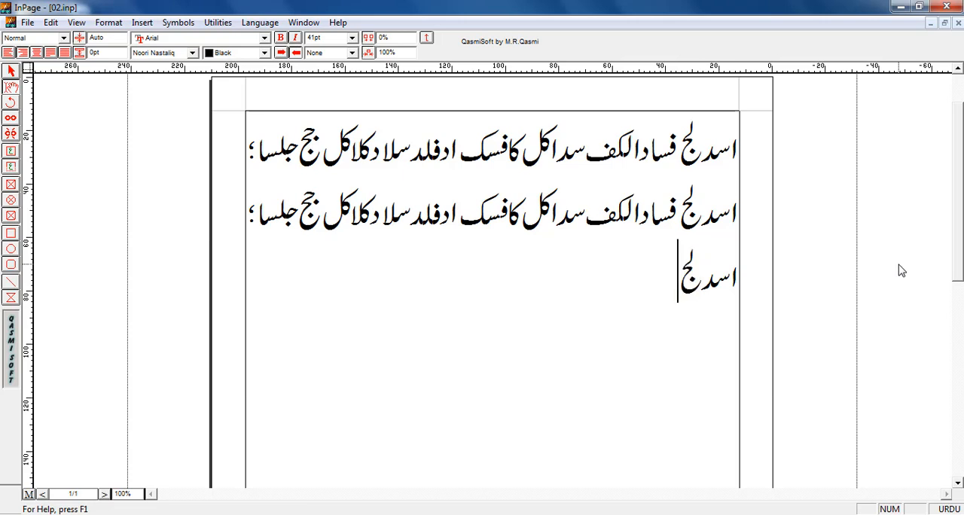
type(" فسا")
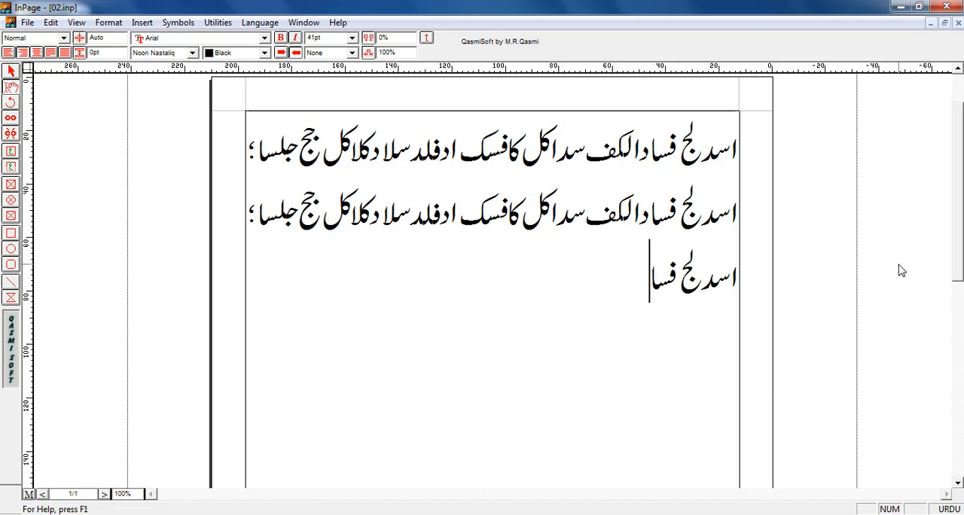
type("دالک")
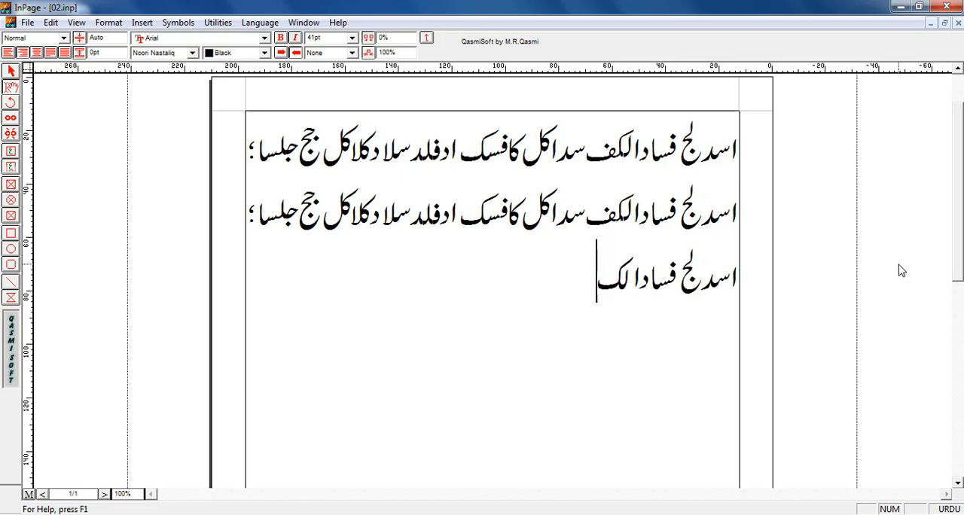
type("ف سدا")
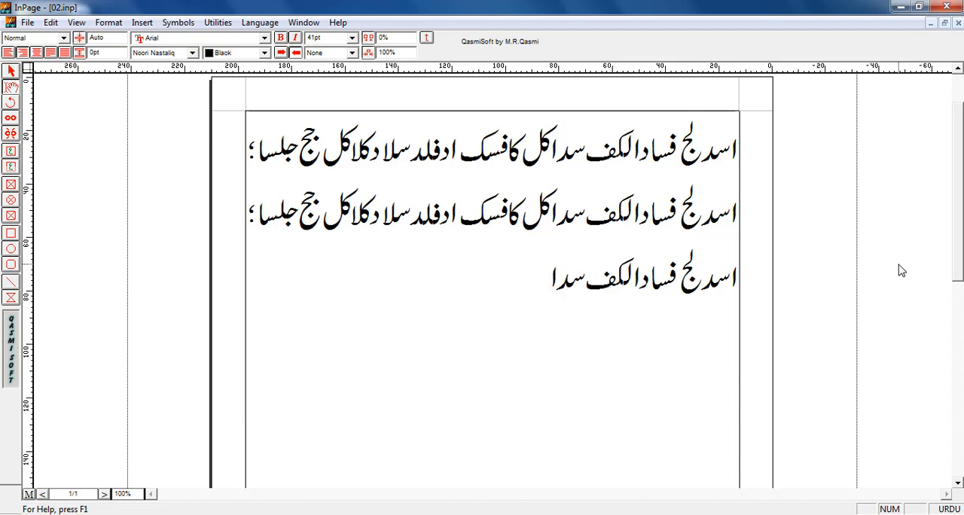
type("کل کافسک ادفلد")
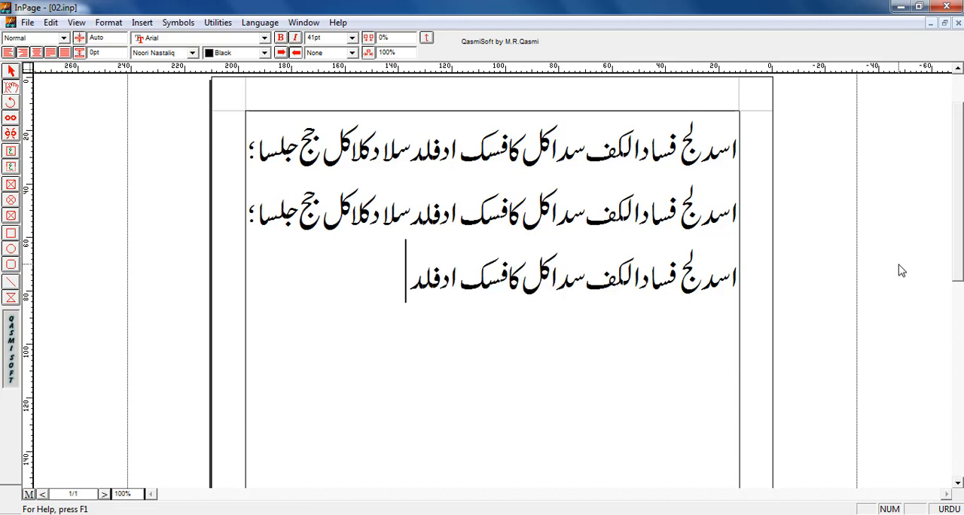
type("سلا دکااکل")
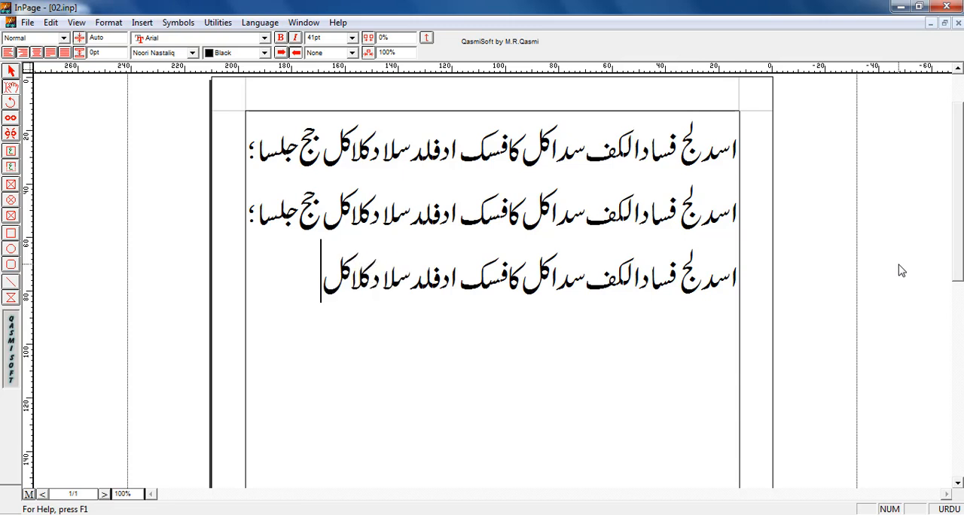
type(" جج جلسا؛")
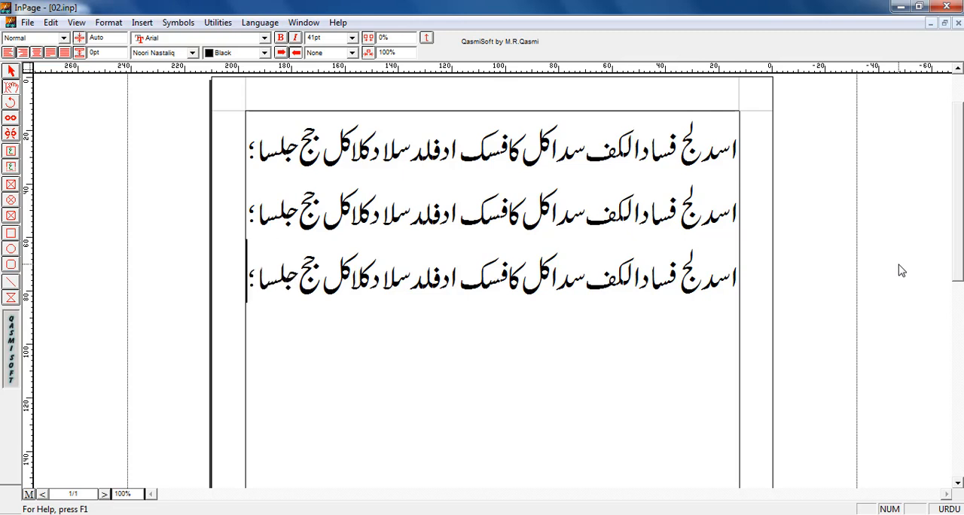
- Start a fourth practice line below the third and enter "اسد لج" on it
key("Return")
type("اسد")
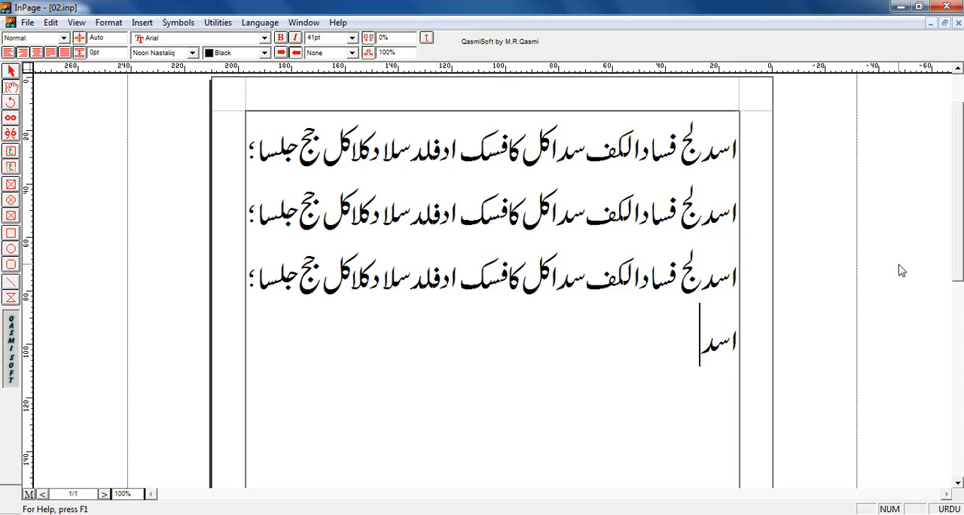
type("لج")
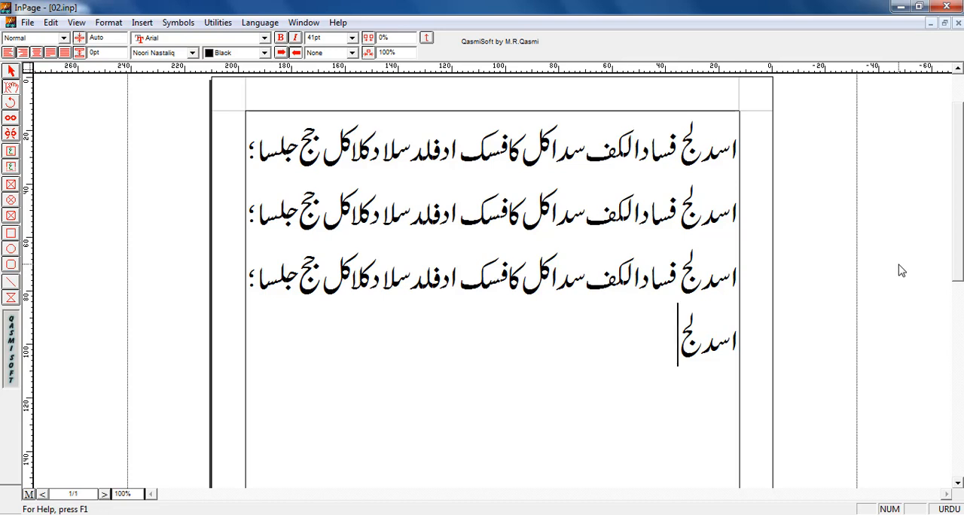
type(" ف")
key("BackSpace")
type("وقع")
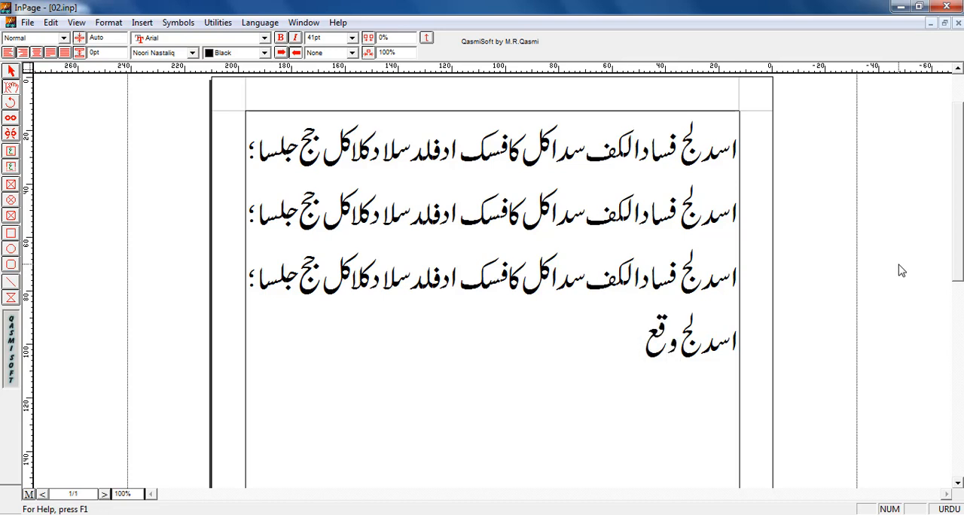
key("BackSpace")
key("BackSpace")
key("BackSpace")
key("BackSpace")
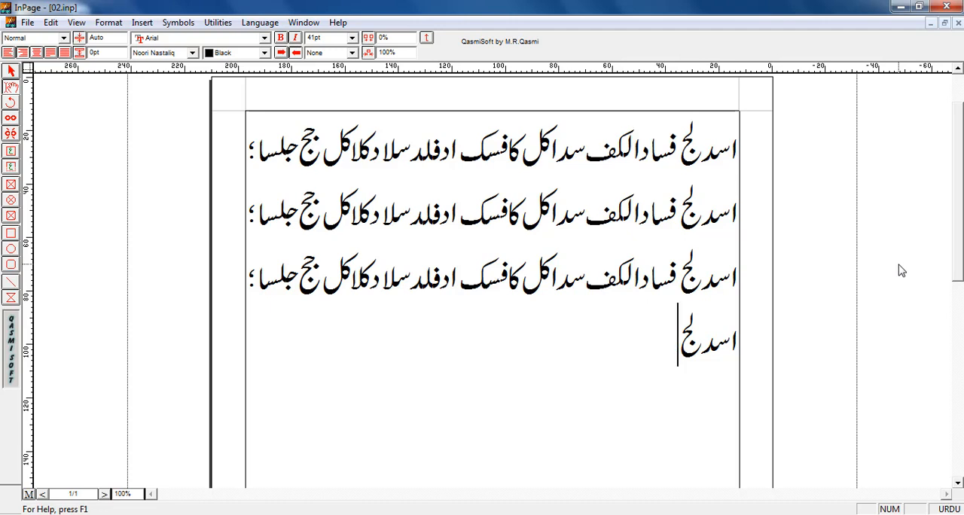
- Continue the fourth practice line with "فسادالکف" after "اسد لج", retyping its last three letters "لکف"
type("فسادالکف")
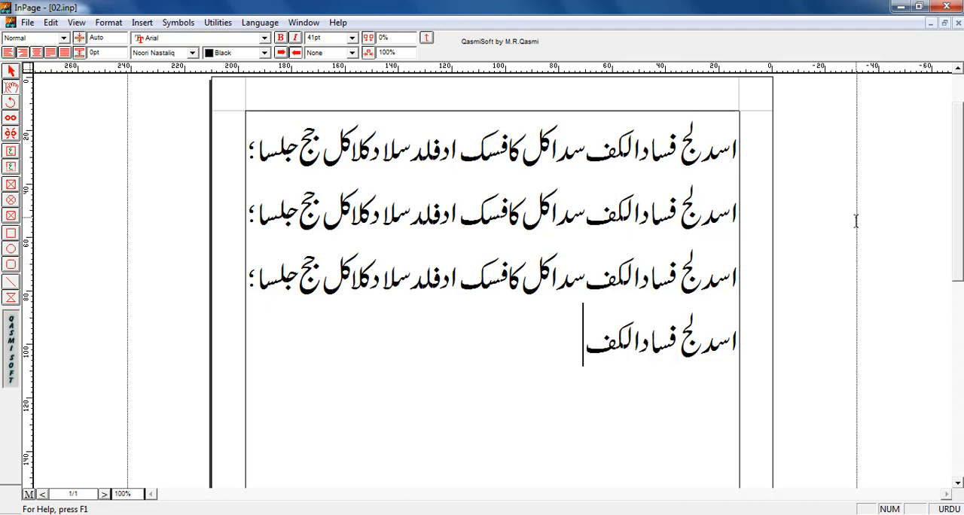
key("BackSpace")
key("BackSpace")
key("BackSpace")
type("لکف")
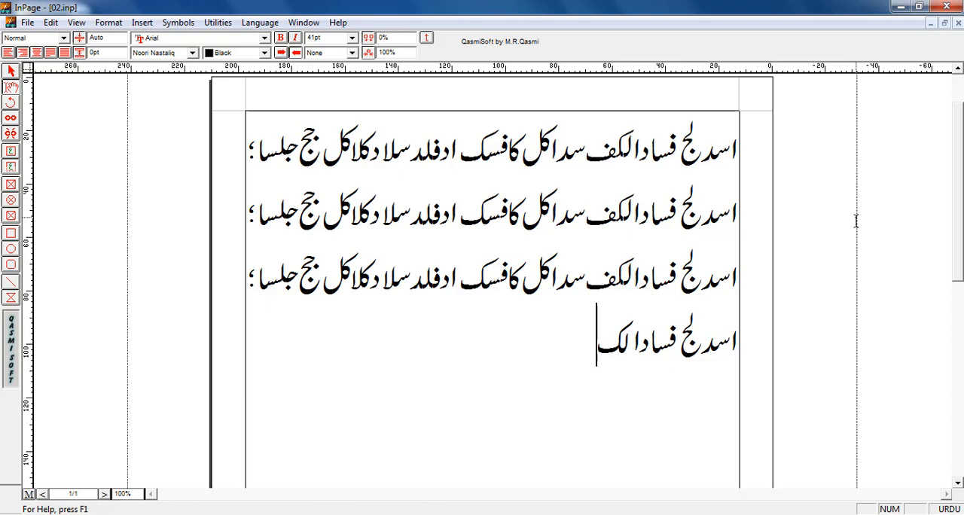
type(" سدا")
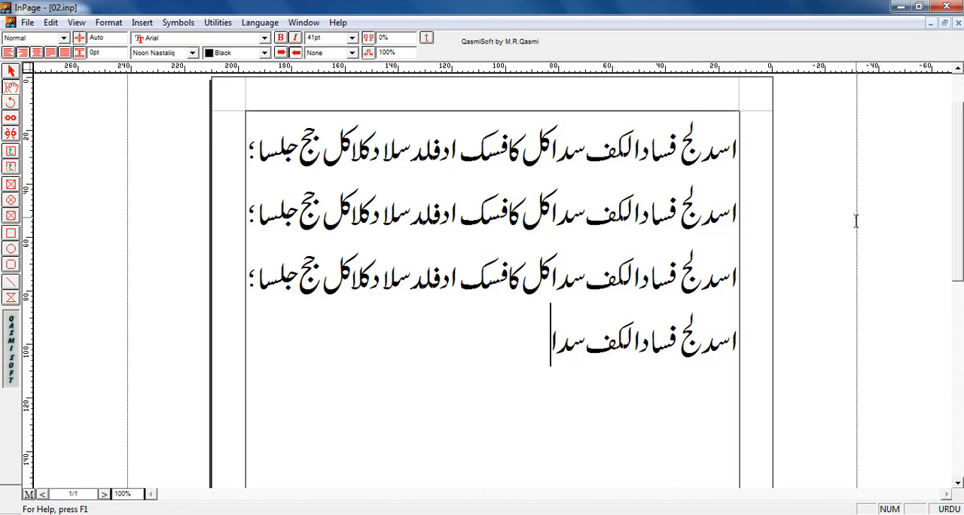
type("کل ف")
- Add the Urdu words "سداکل کافسک" to the fourth practice line after "فسادالکف"
key("BackSpace")
type("کا")
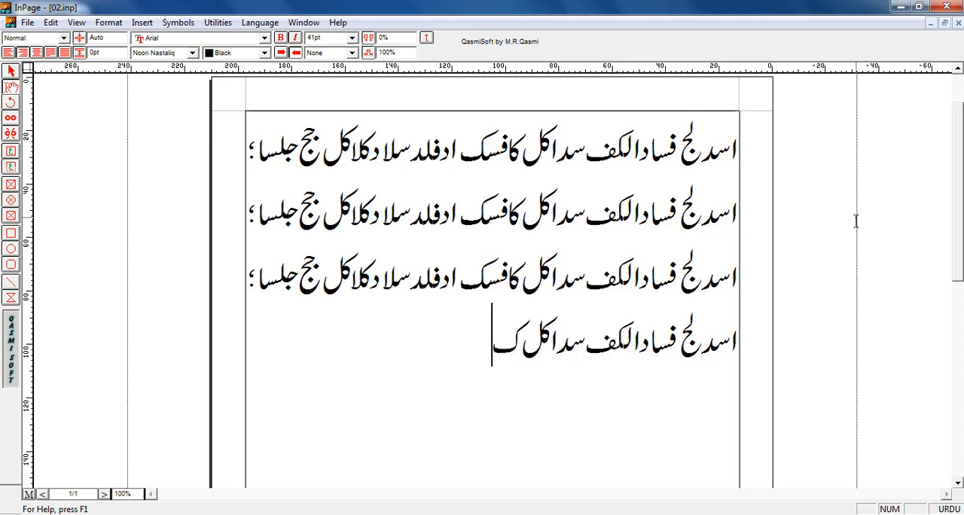
type("فسک")
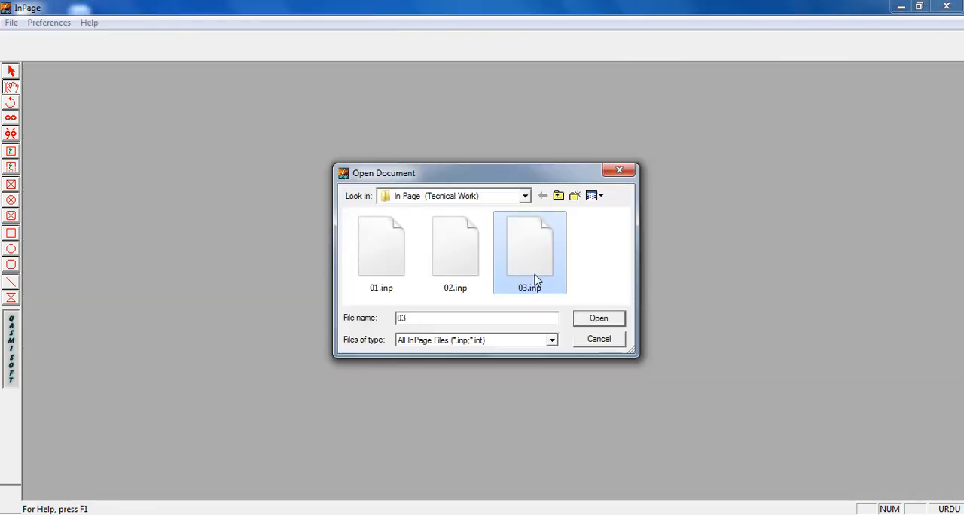
- Open 03.inp and start a practice line below the sample line with the word "آج", re-entering its "آ" as a single character
double_click(527, 266)
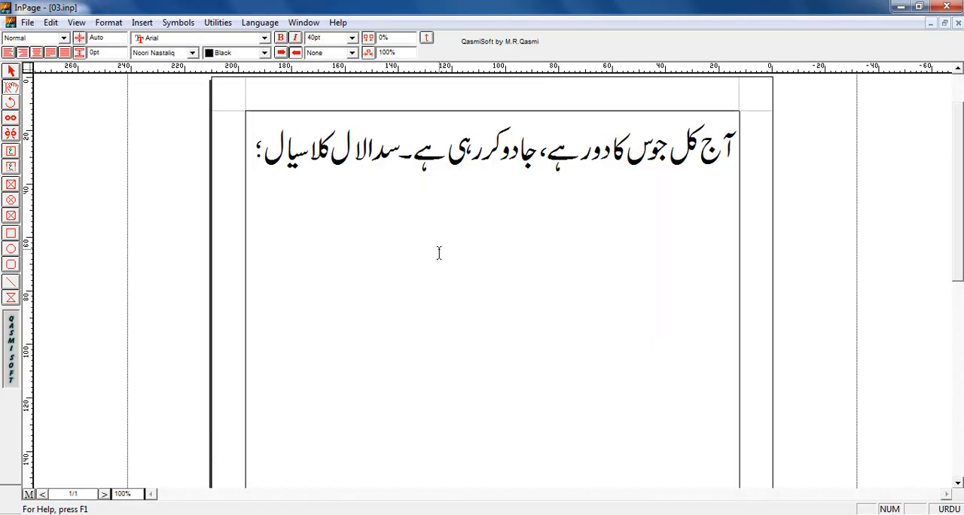
key("Return")
type("ا")
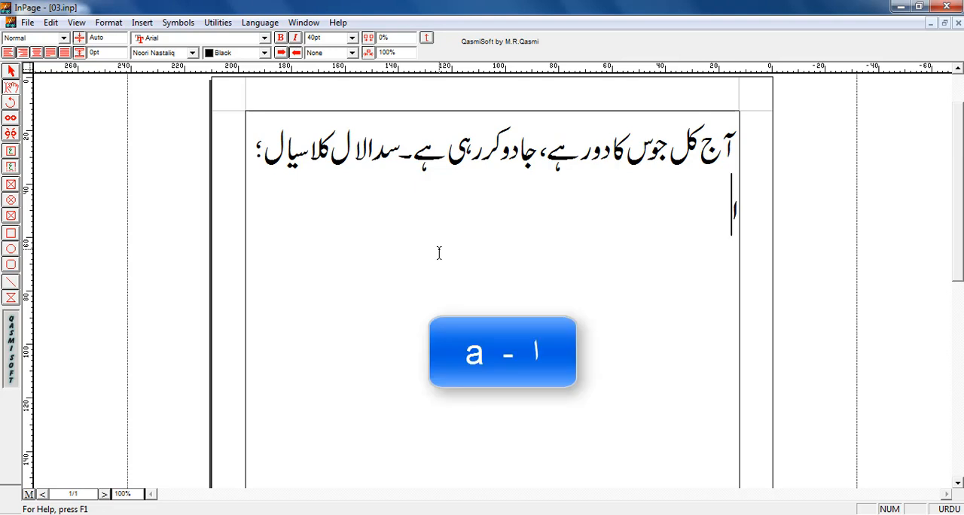
type("ٓ")
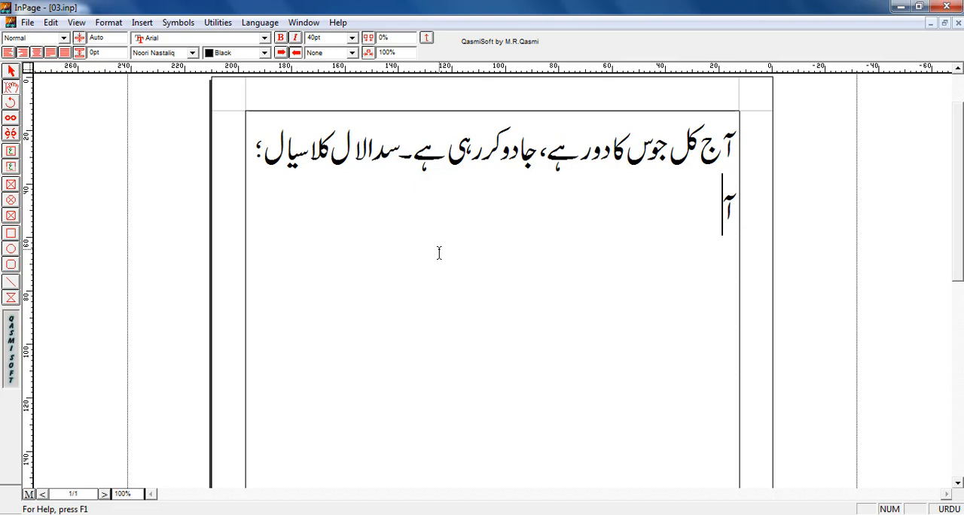
key("BackSpace")
key("shift+a")
type("ج ")
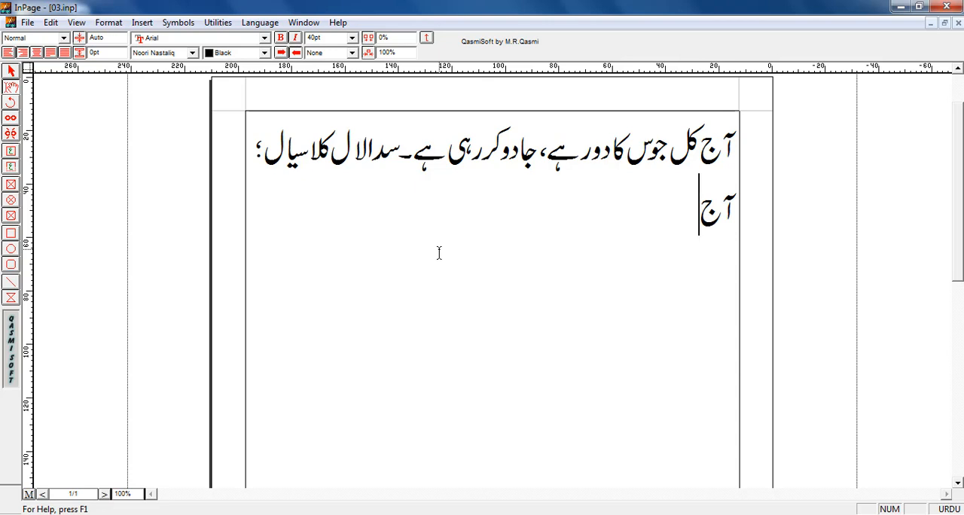
type("ک")
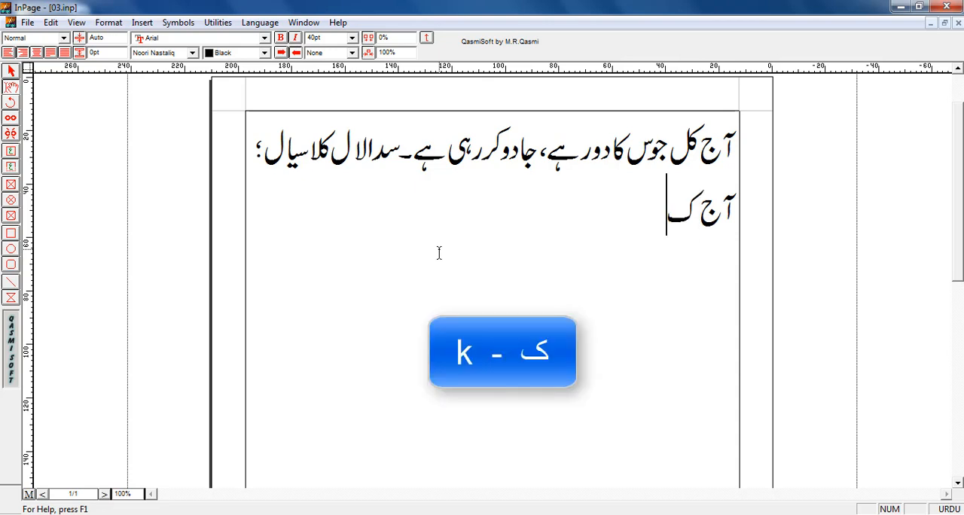
type("ل")
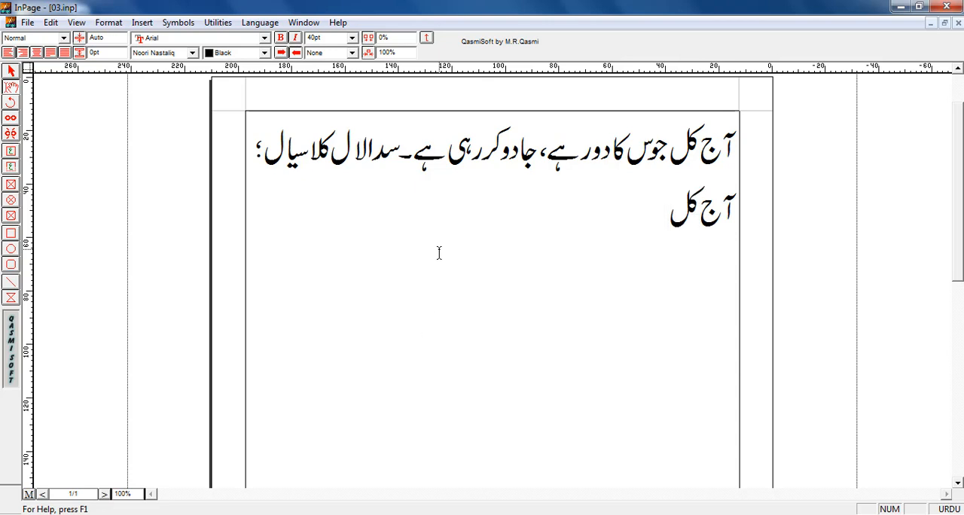
type(" جو")
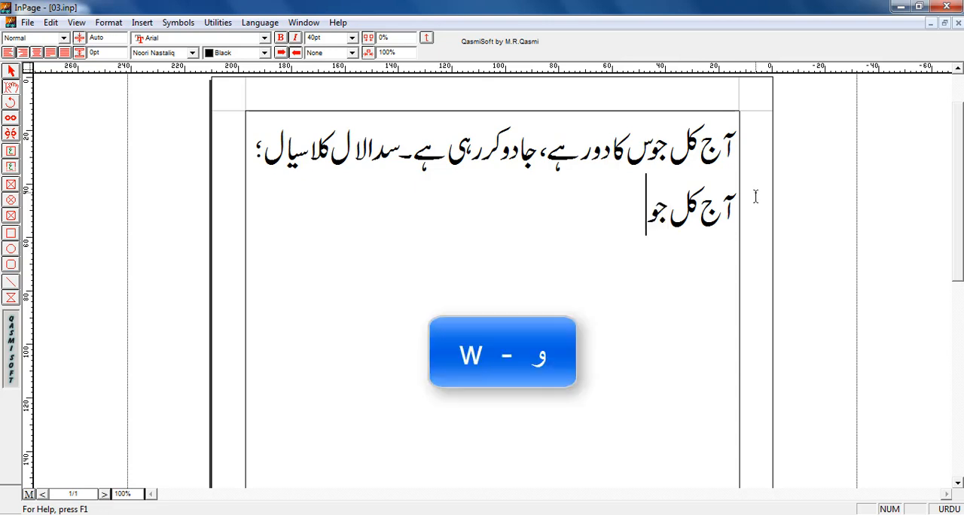
type("س")
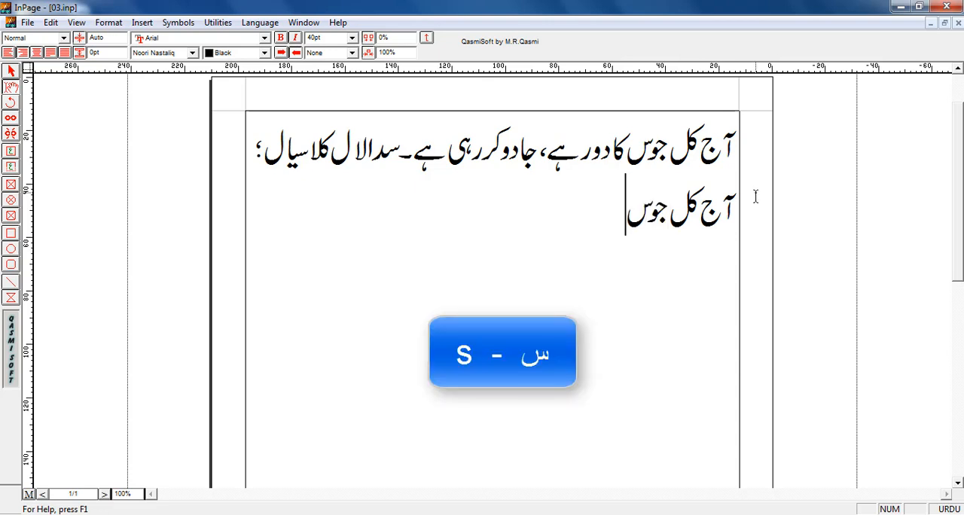
type(" کا")
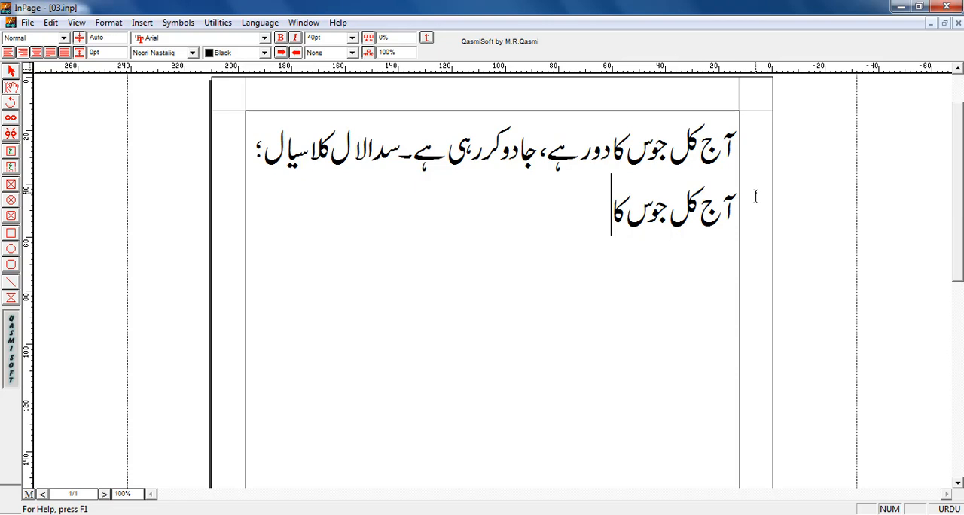
type("دور")
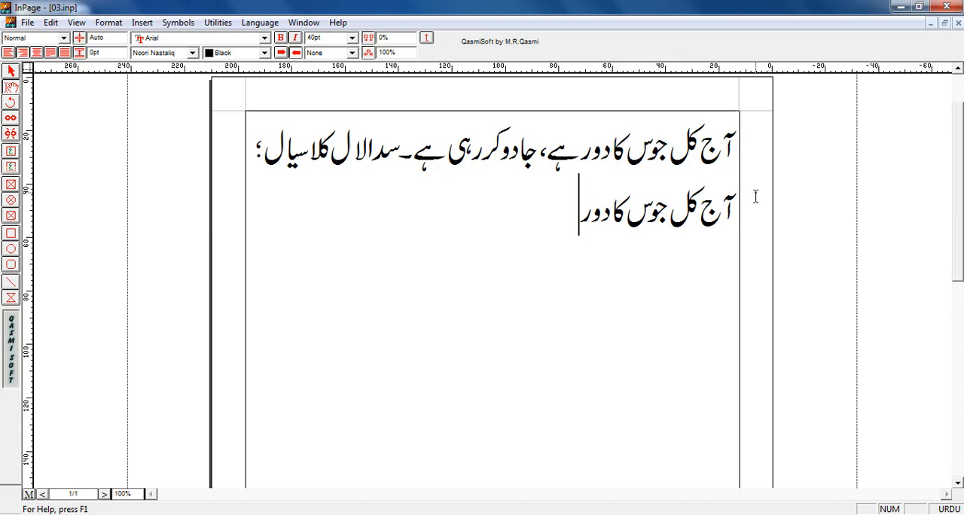
type("ہے")
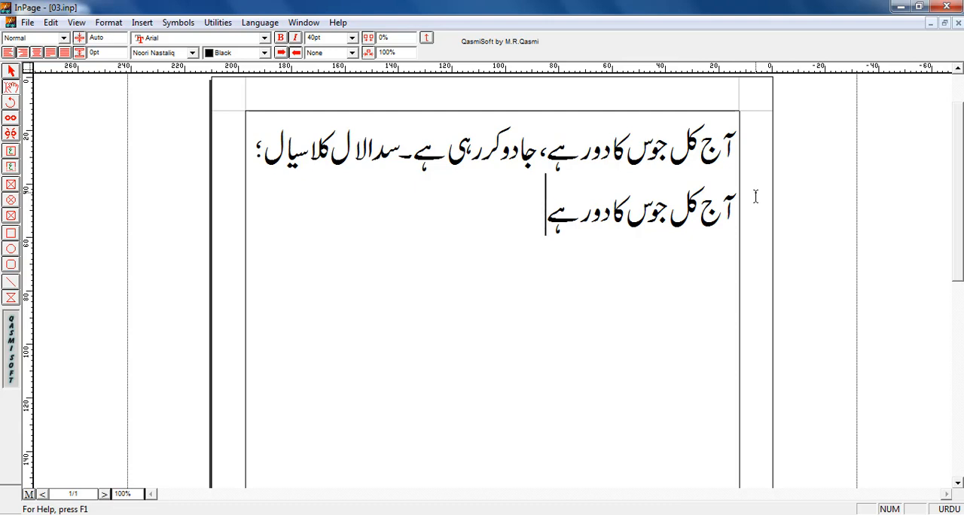
type("،")
- Add an Urdu comma and the words "جادو کر" to the first practice line after "ہے"
type("ج")
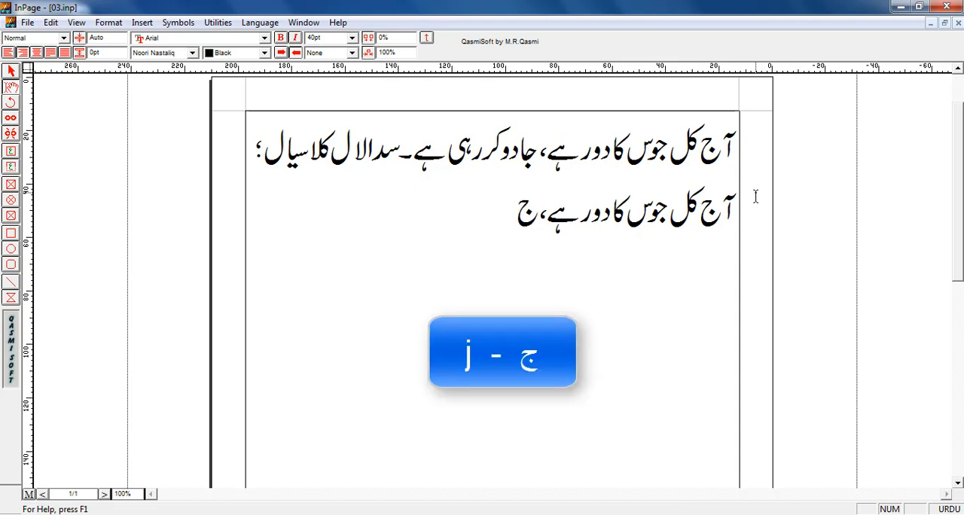
type("اد")
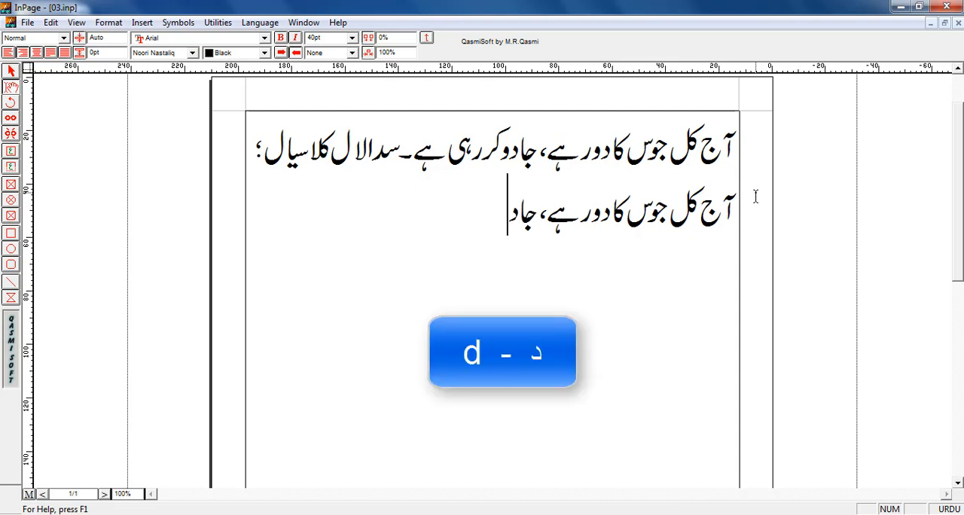
type("و")
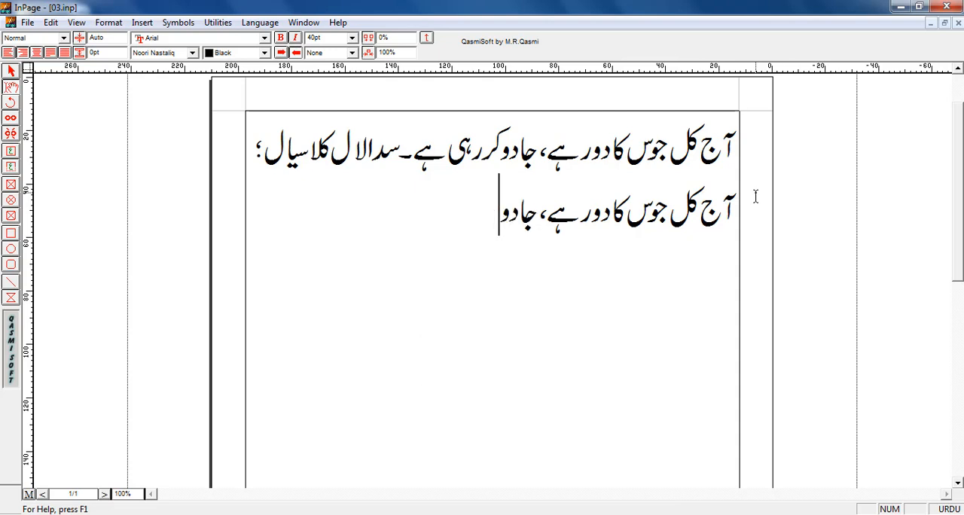
type(" ک")
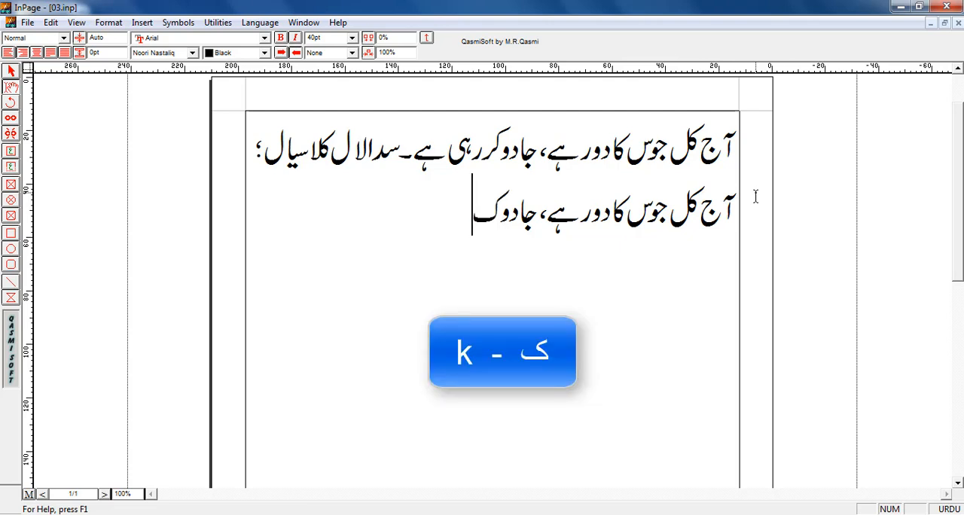
type("ر ")
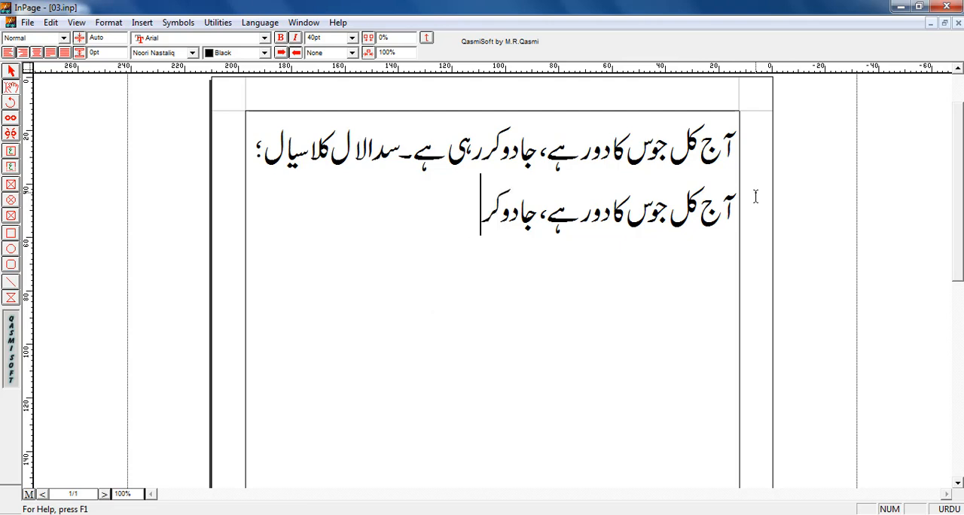
type("رہی ")
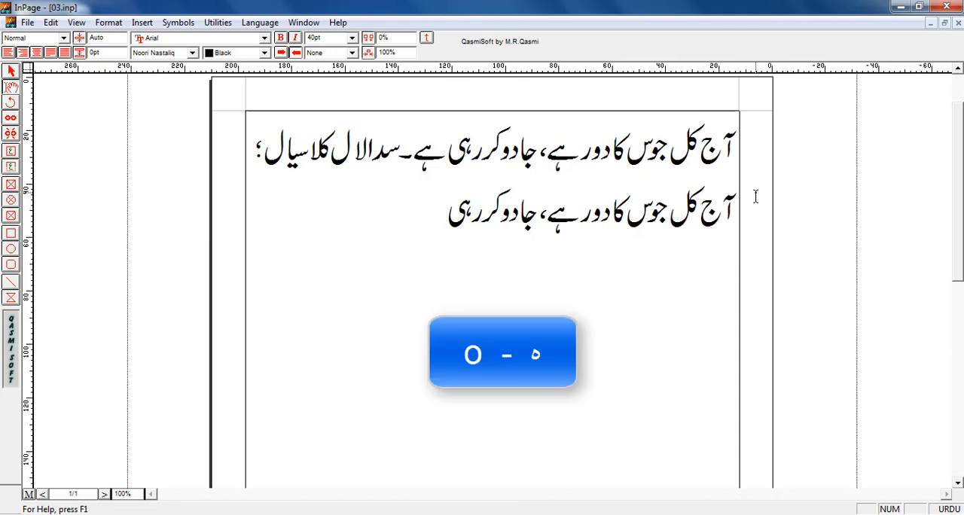
type("ہ")
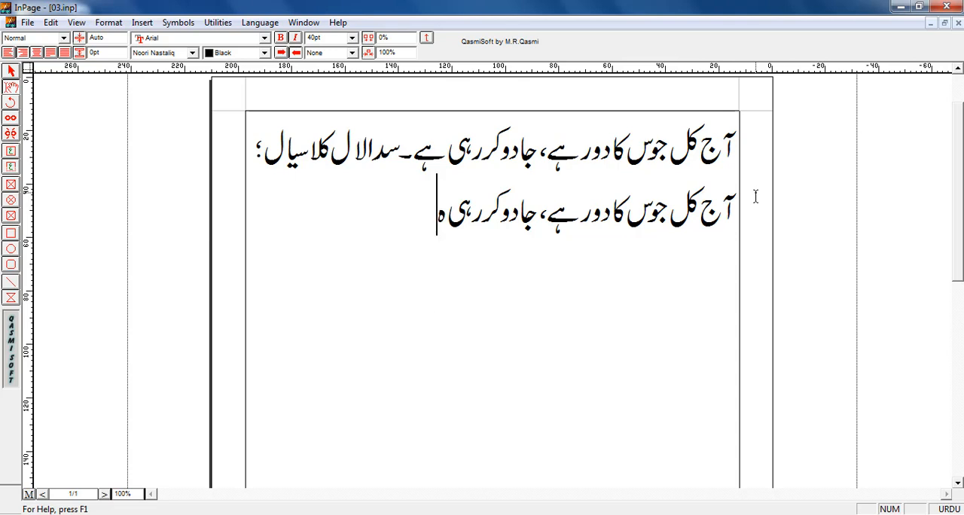
type("ے۔س")
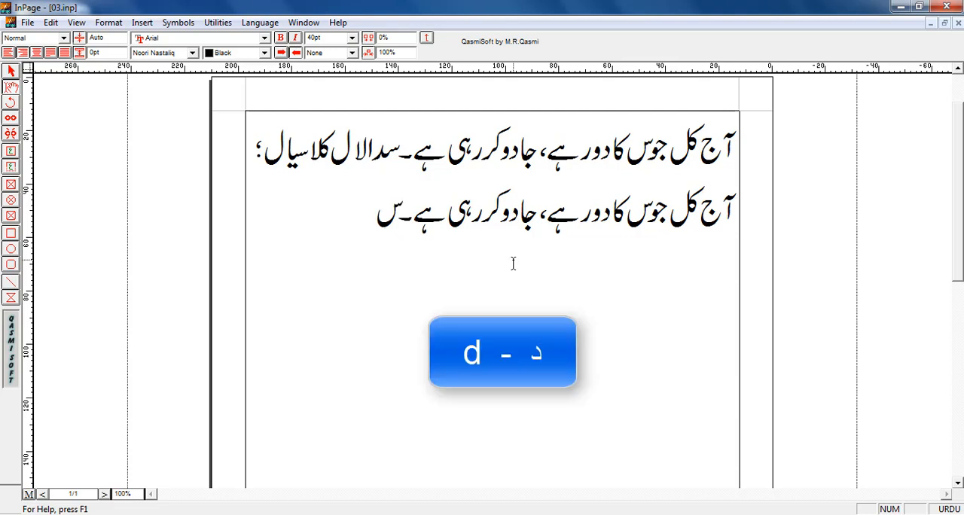
type("دا")
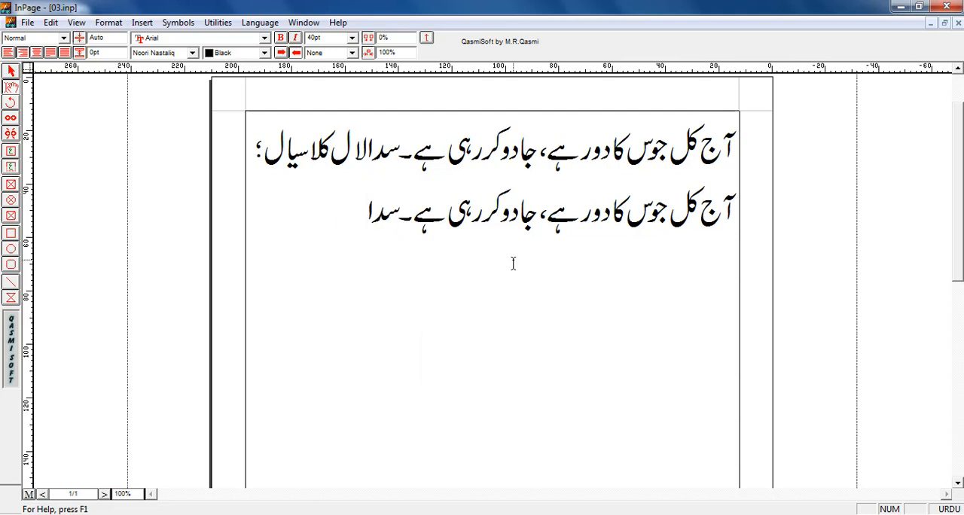
type("لال ")
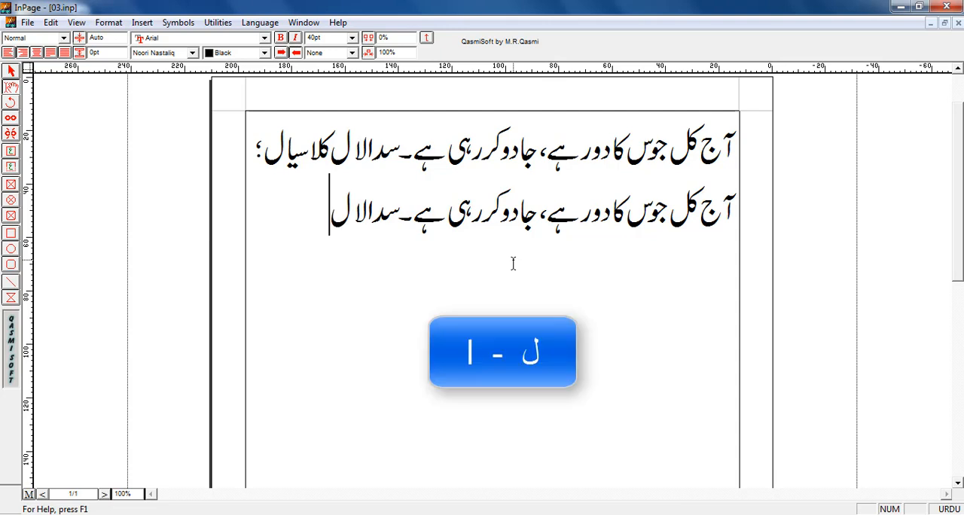
type("ک")
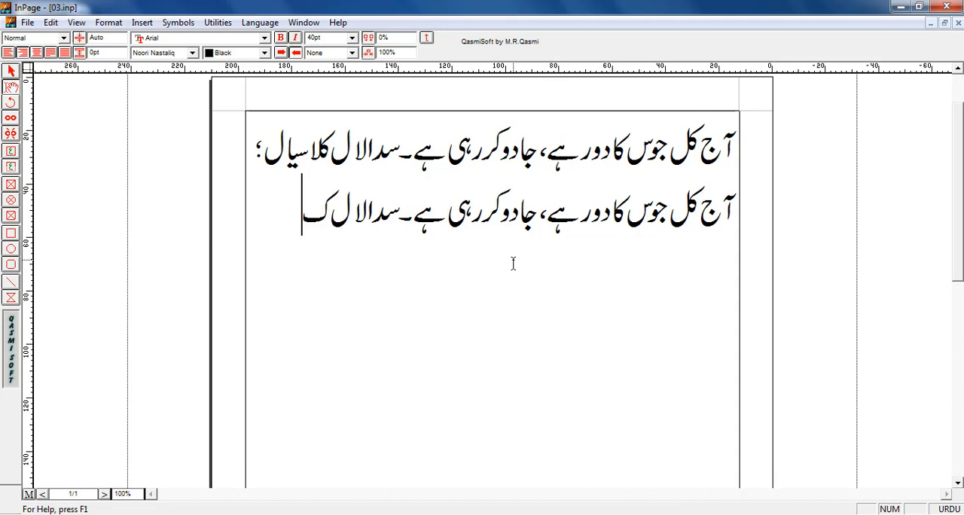
type("لا")
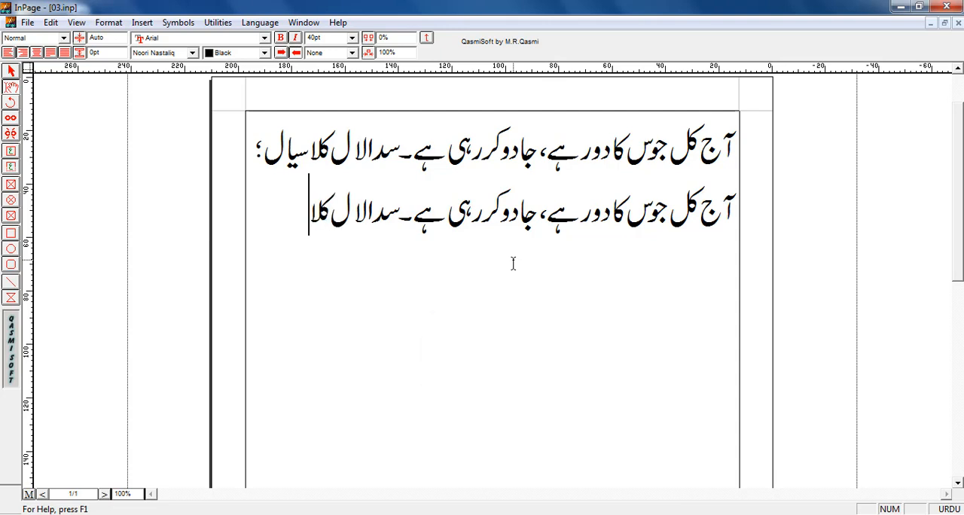
type("سیا")
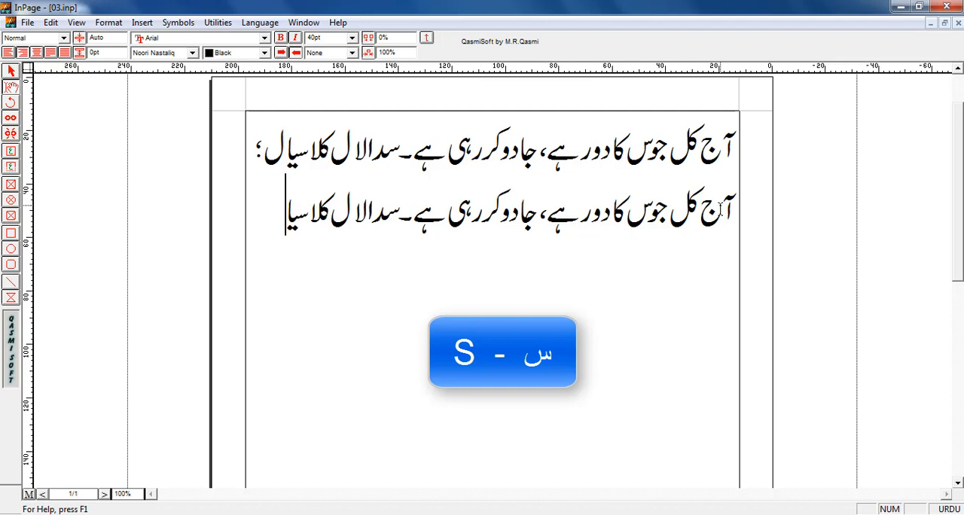
- Add "سیا" to the first practice line after "کلا", deleting and retyping its last two letters "یا"
key("BackSpace")
key("BackSpace")
type("ی")
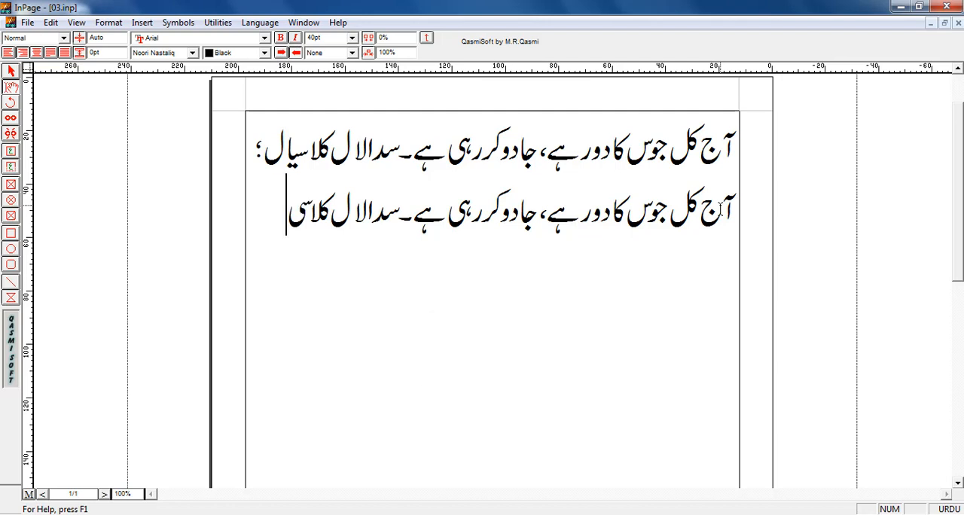
type("ا")
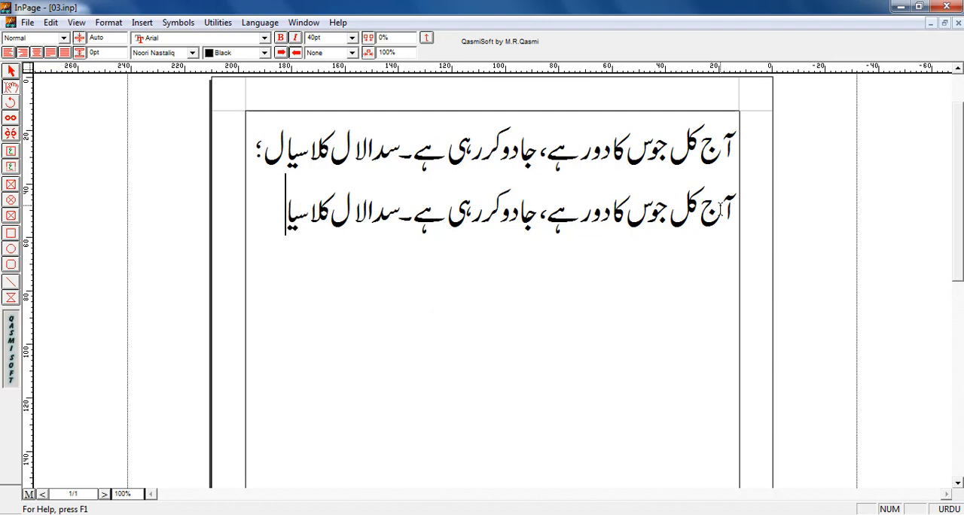
type("ل؛ا")
- Complete the first practice line with "ل؛" and start a second practice line below it with "آ"
key("Return")
type("آ")
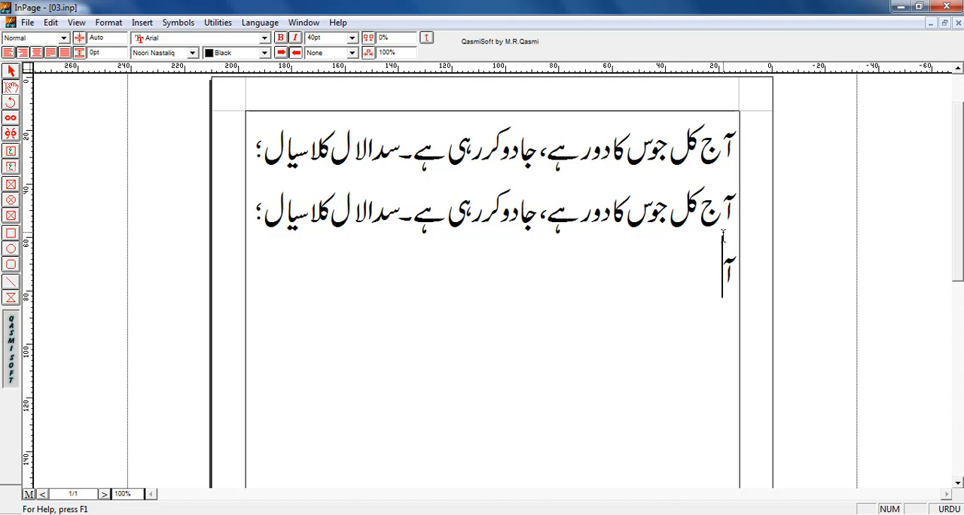
- Remove the line break before the second practice line's "آ" and put it back
key("Home")
key("BackSpace")
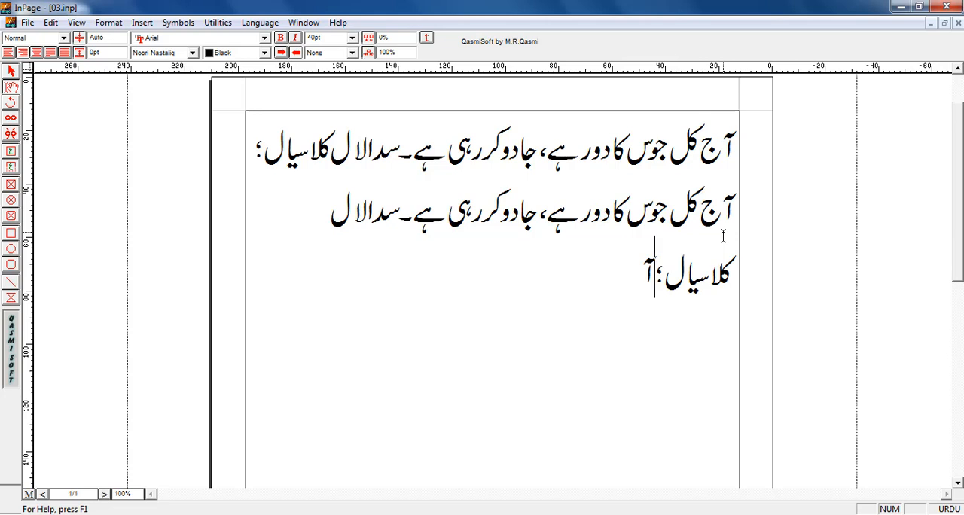
key("Return")
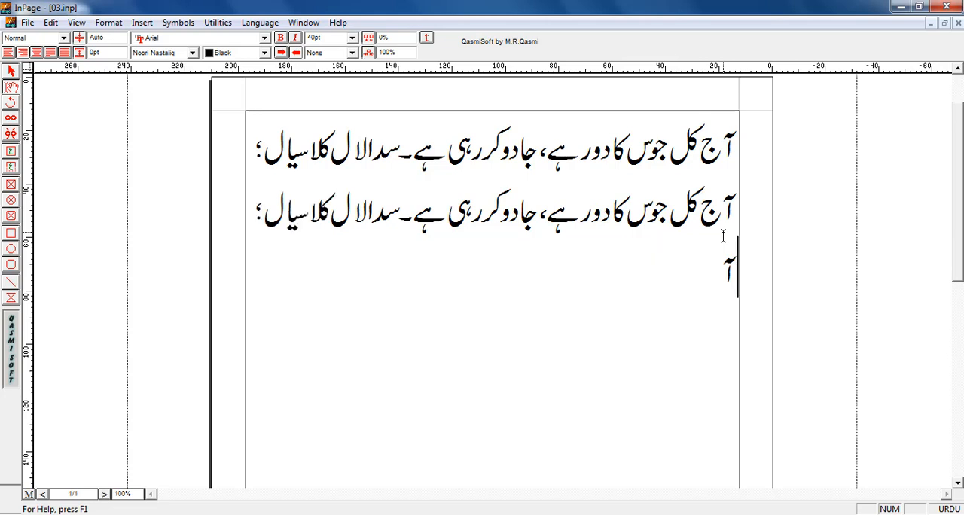
- Continue the second practice line with "ج کل جوس کا دور ہے،" after "آ"
left_click(723, 236)
type("ج کل جوس کا")
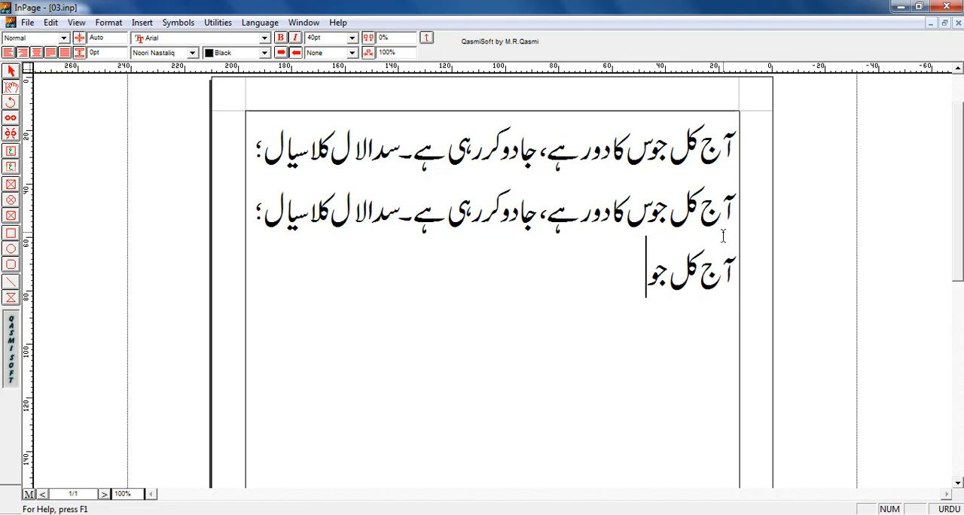
type("د")
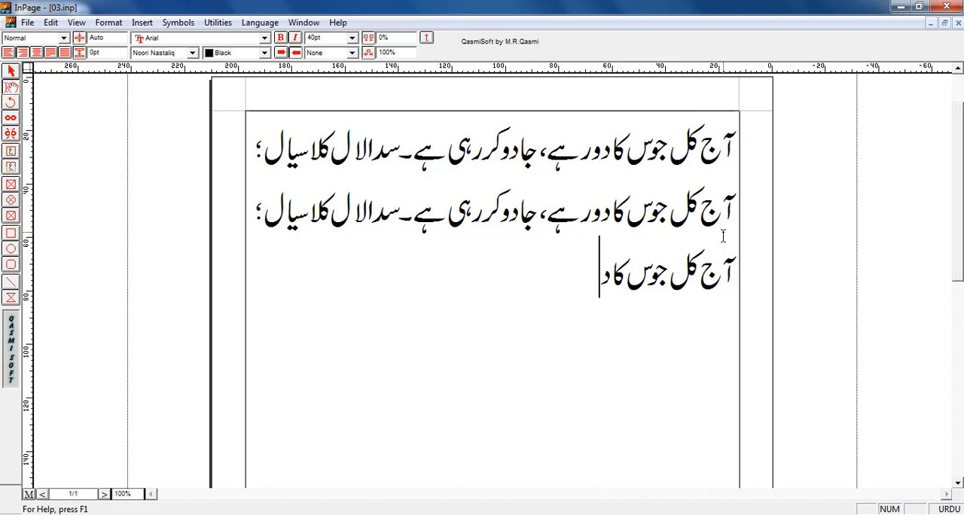
type("ورہے،")
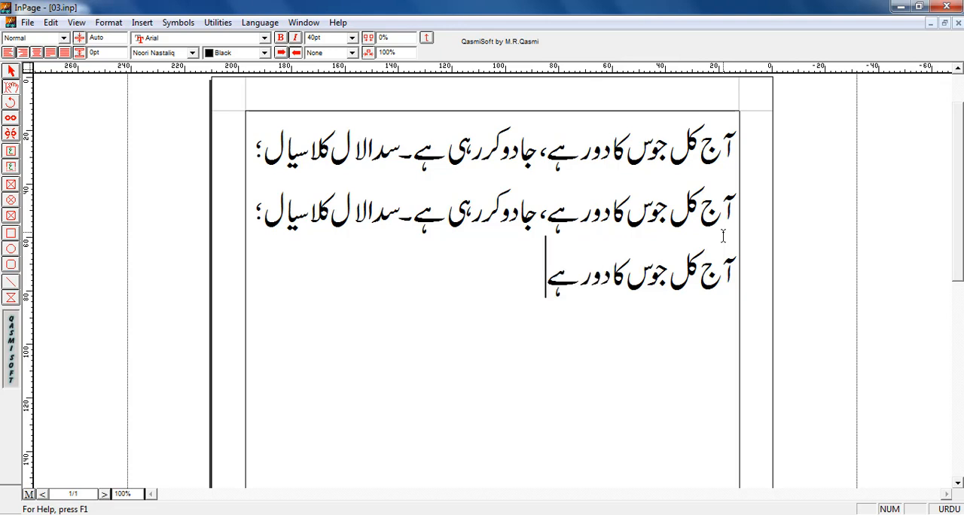
type(" جادو")
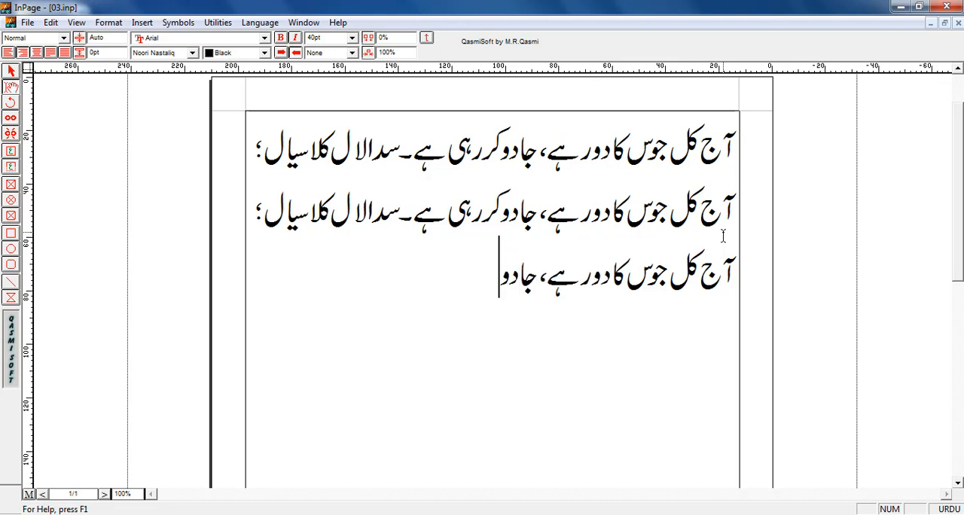
type(" کر رہی ہے۔")
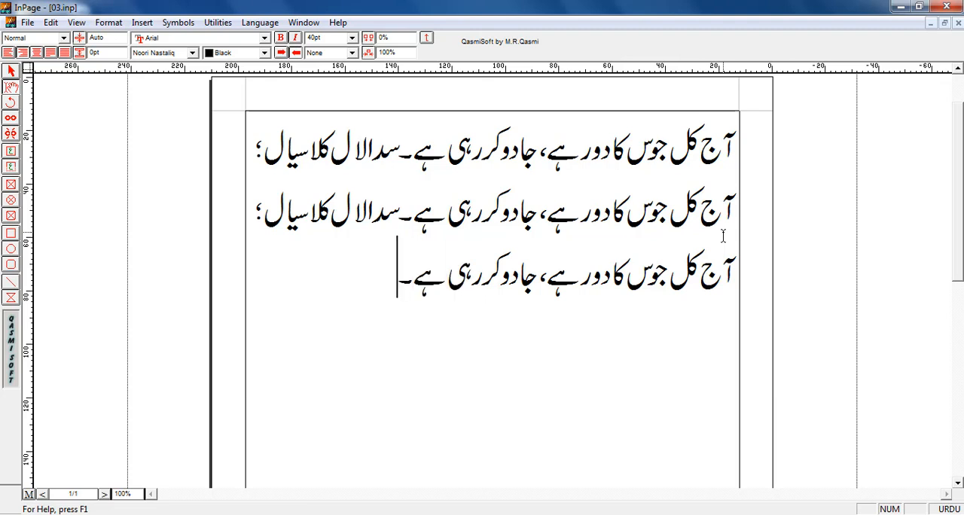
type("سدا ال")
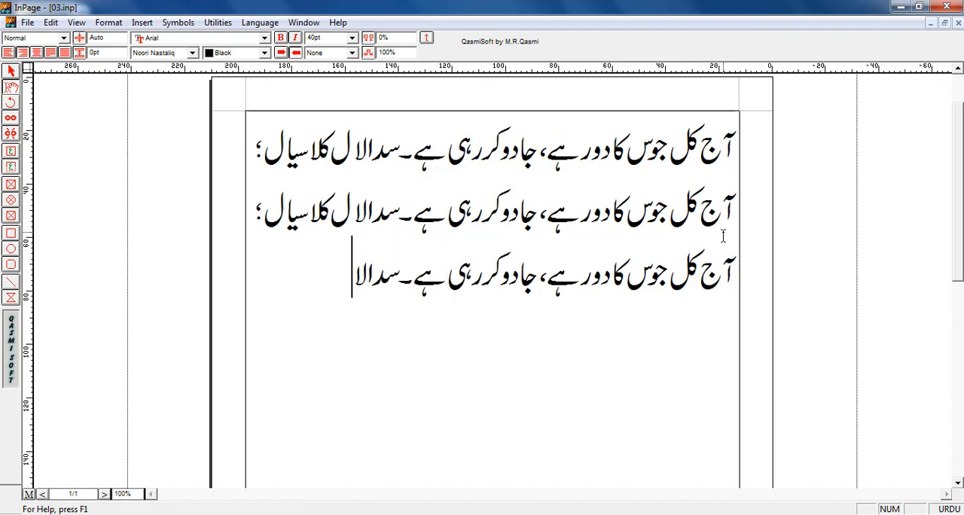
type(" کلاسیا")
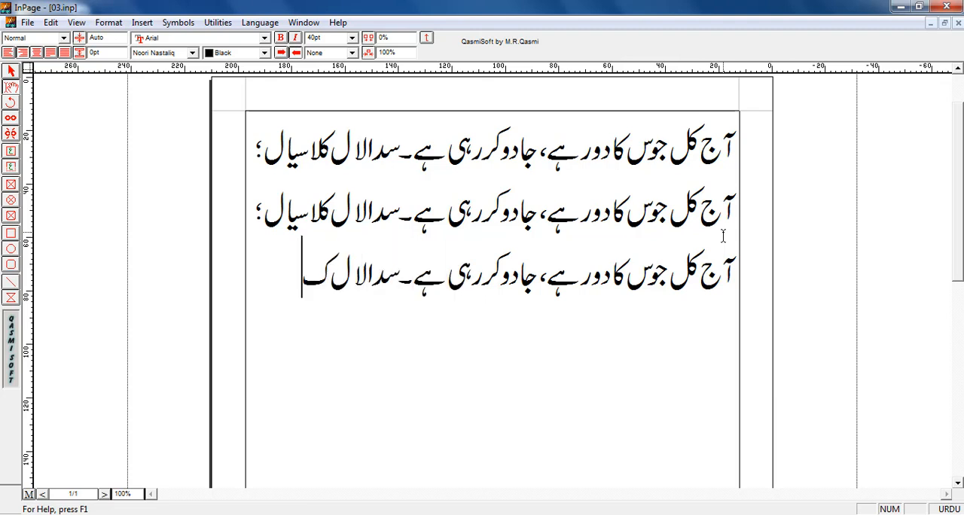
type("ل؛")
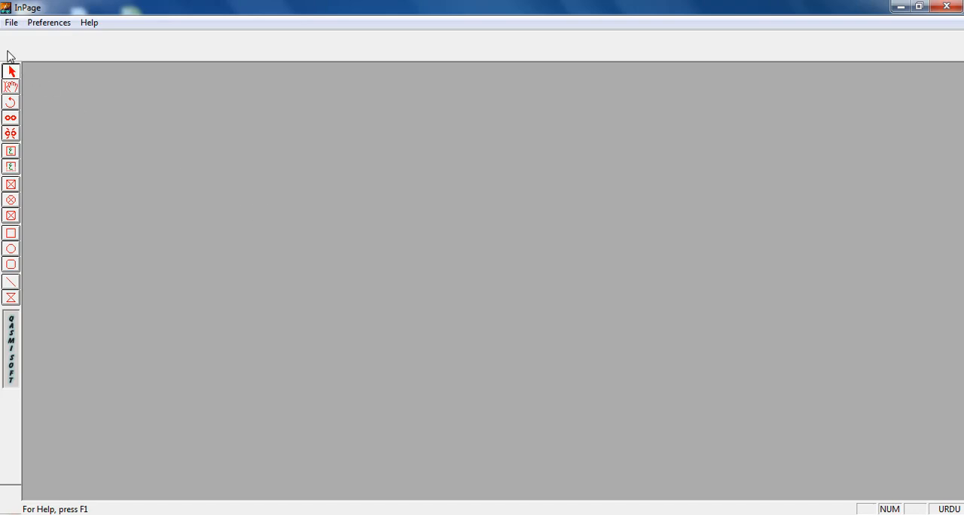
- Open the document "Bio urdu composing (1).inp" from the Desktop
left_click(11, 22)
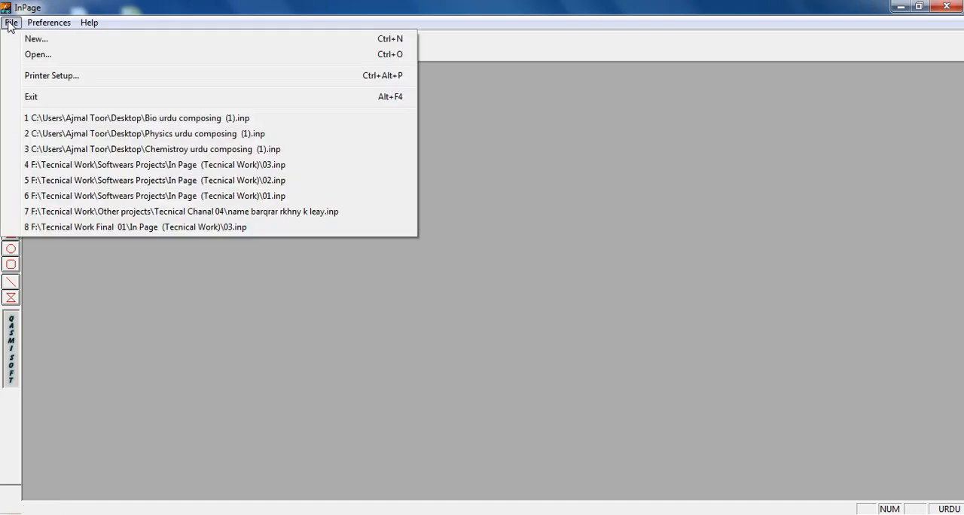
left_click(34, 58)
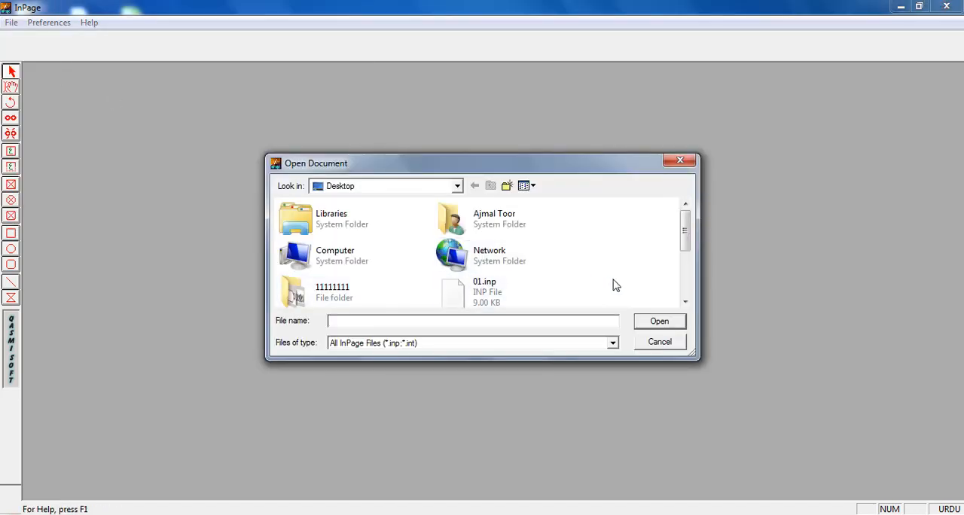
scroll(603, 285, "down", 3)
double_click(346, 252)
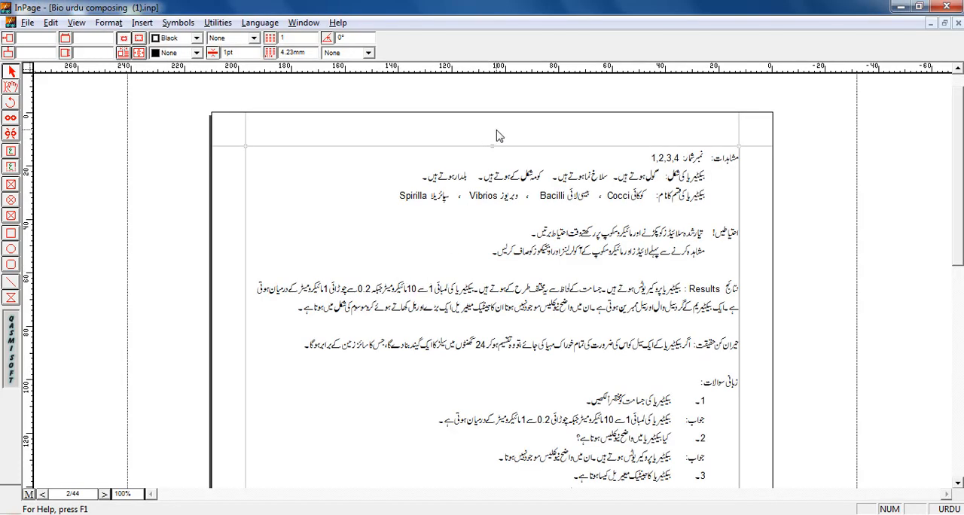
- Look over page 2 of the document and switch to the master page, returning once to the text page for comparison
left_click_drag(959, 226, 959, 422)
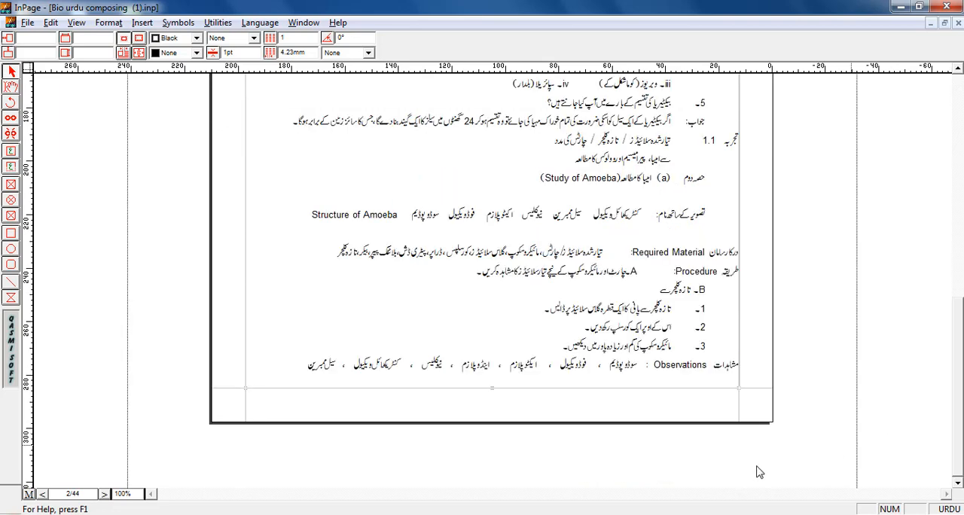
left_click(960, 454)
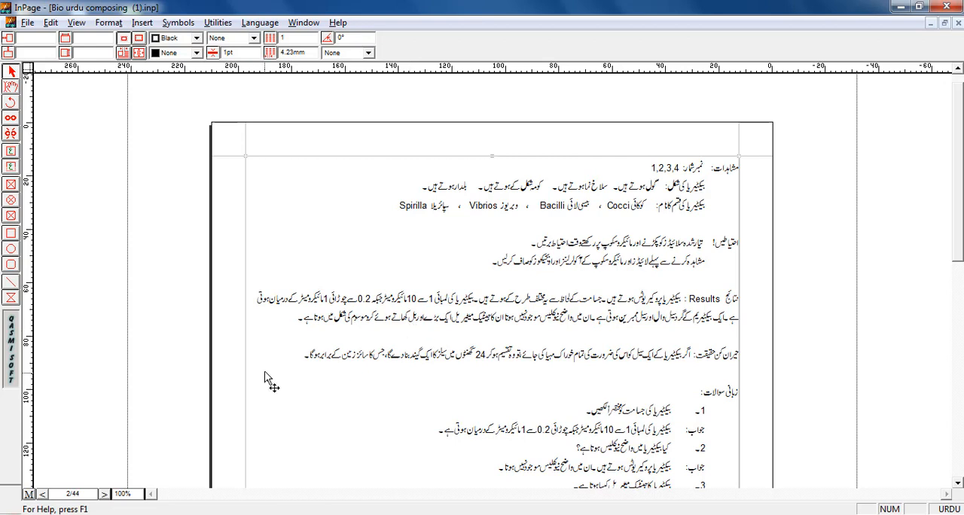
left_click(28, 494)
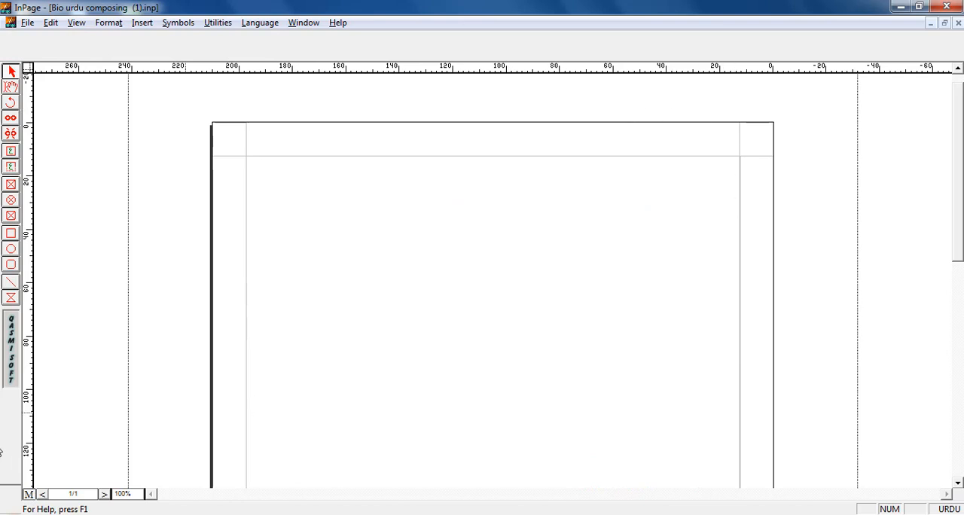
left_click(30, 496)
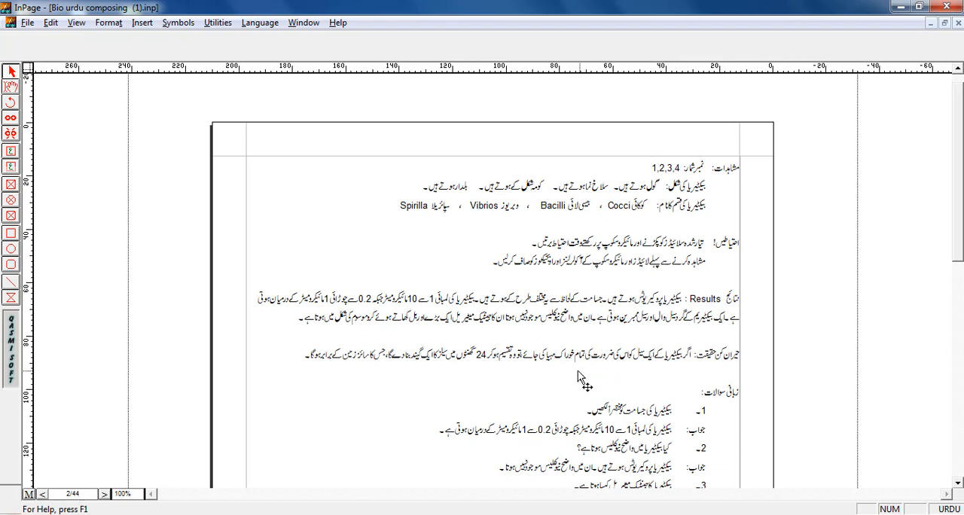
left_click(28, 494)
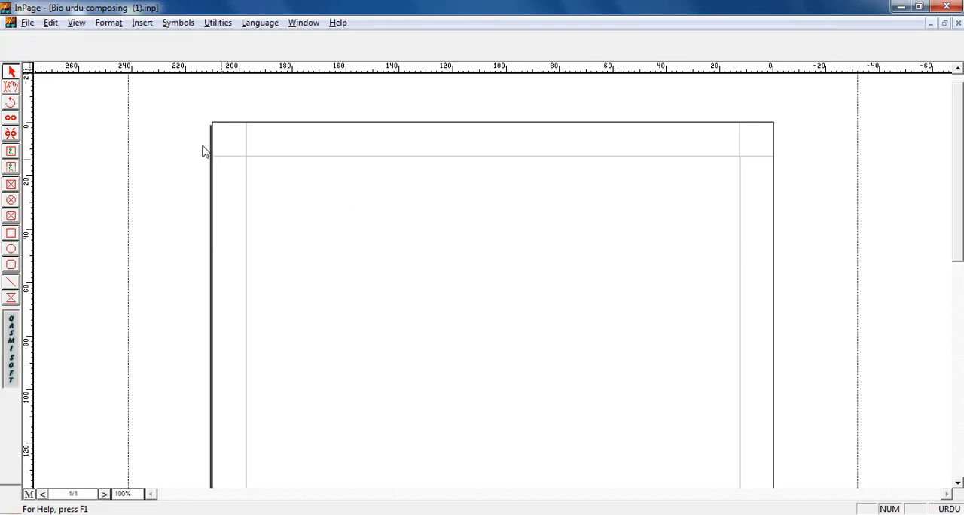
- Draw a rectangular picture box across the master page's top margin and import the "books border" picture from the 11111111 folder into it
left_click(663, 125)
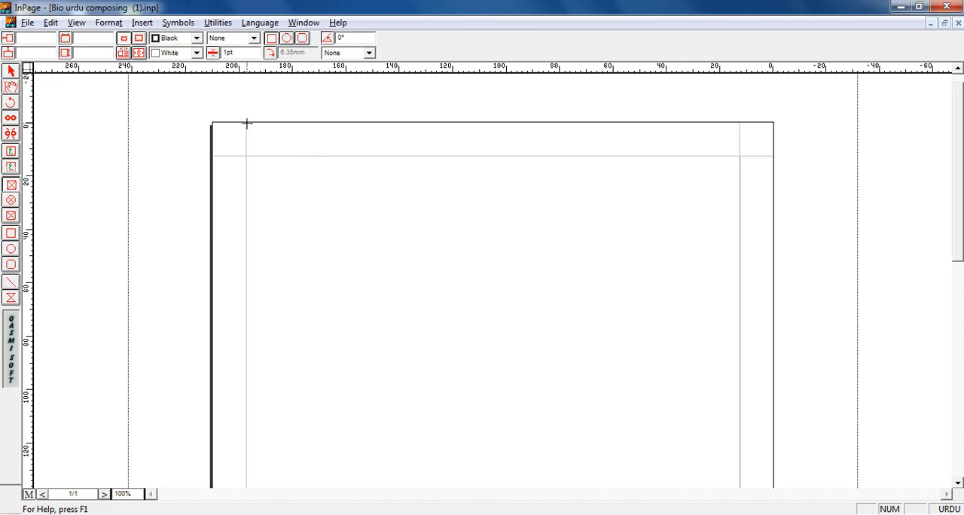
left_click_drag(248, 123, 746, 156)
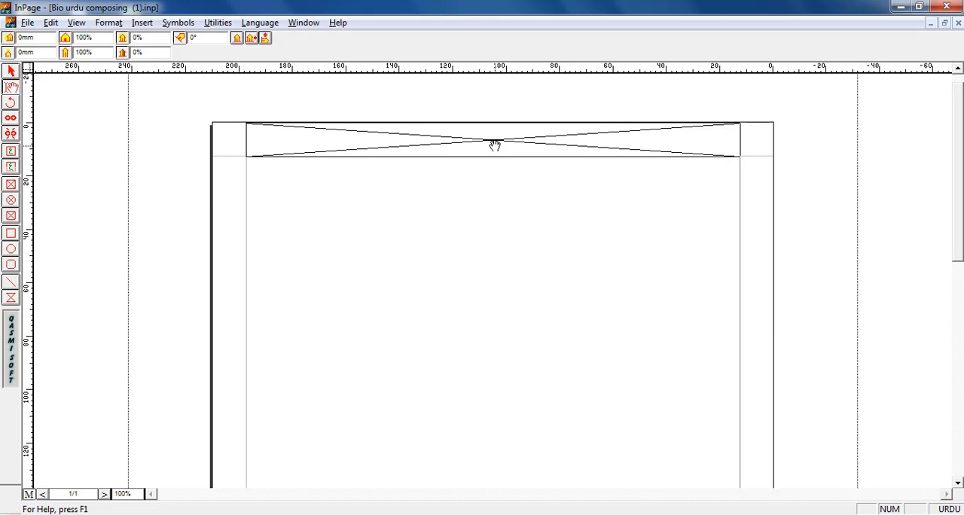
double_click(452, 139)
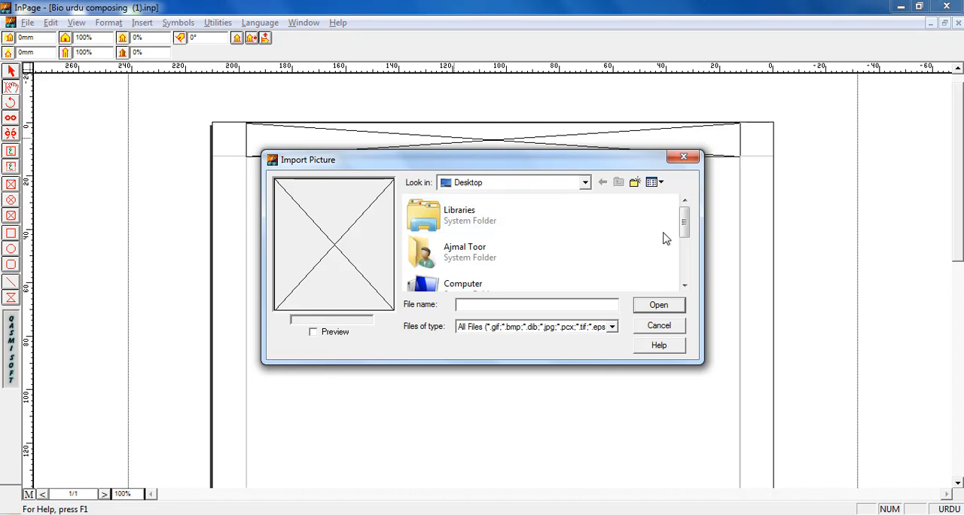
left_click_drag(684, 218, 686, 286)
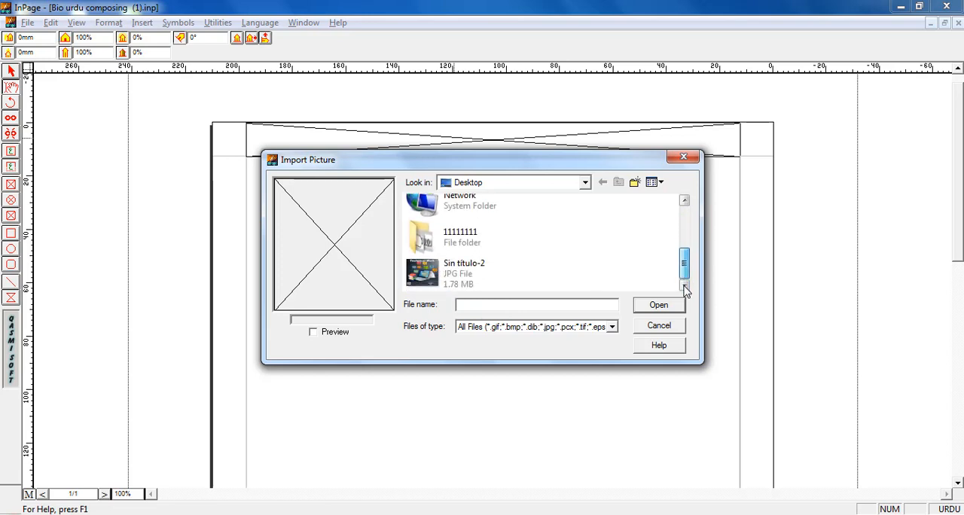
double_click(462, 244)
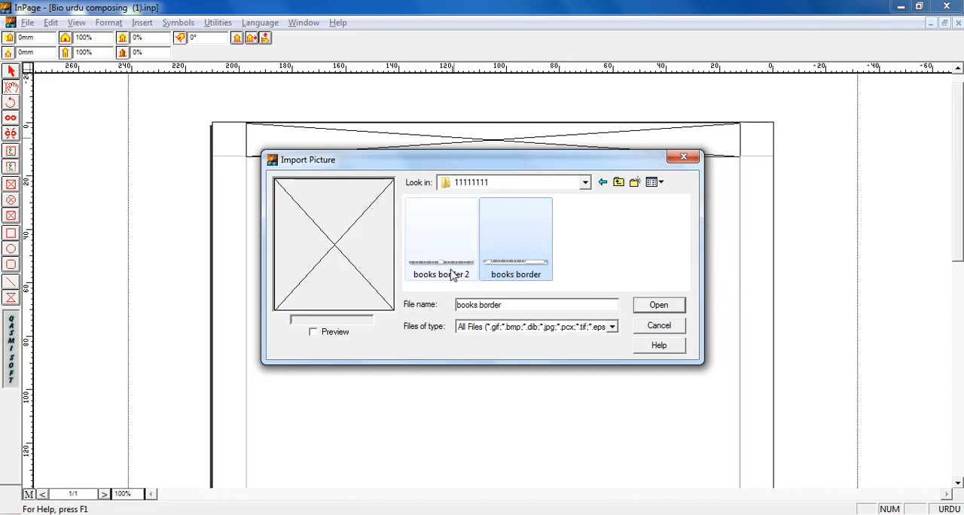
left_click(421, 274)
left_click(525, 275)
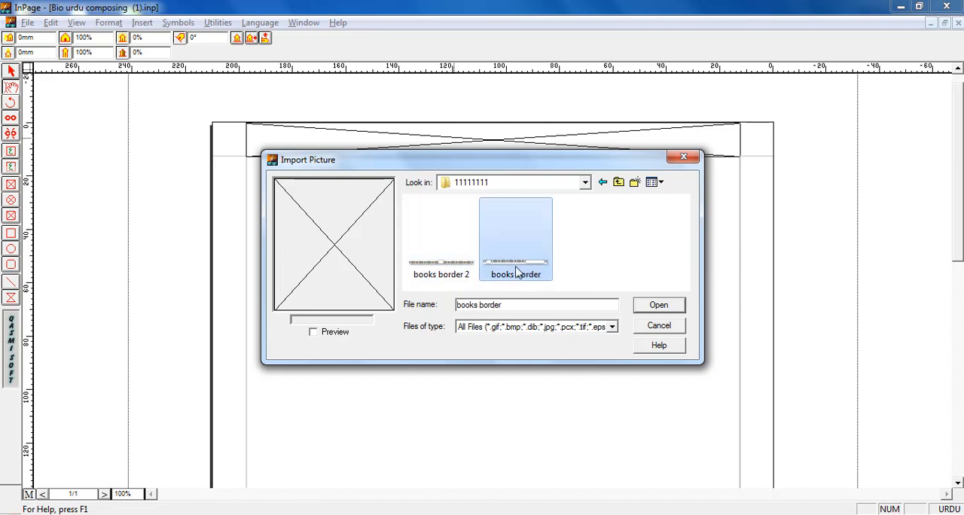
double_click(515, 270)
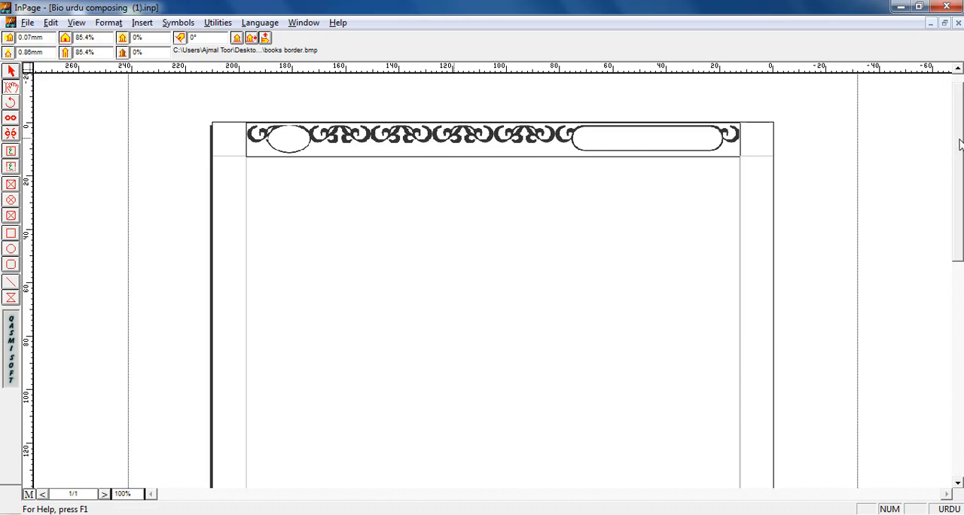
- Draw a rectangular picture box about 182 mm wide across the master page's bottom margin
left_click_drag(960, 145, 959, 349)
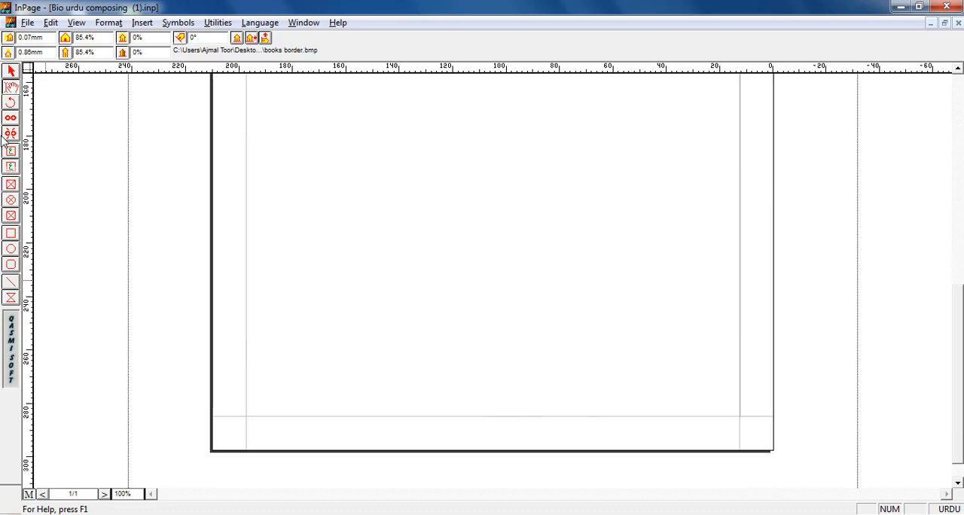
left_click(10, 190)
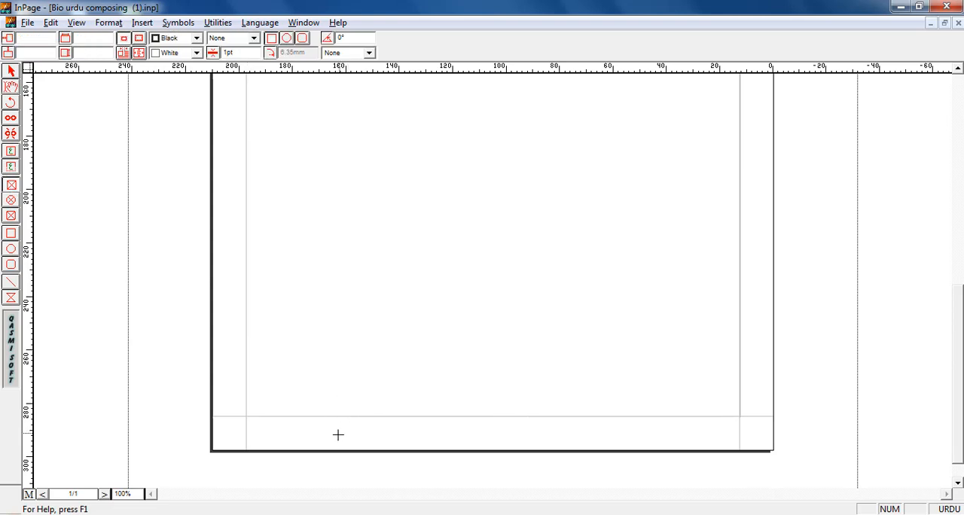
left_click_drag(247, 417, 735, 453)
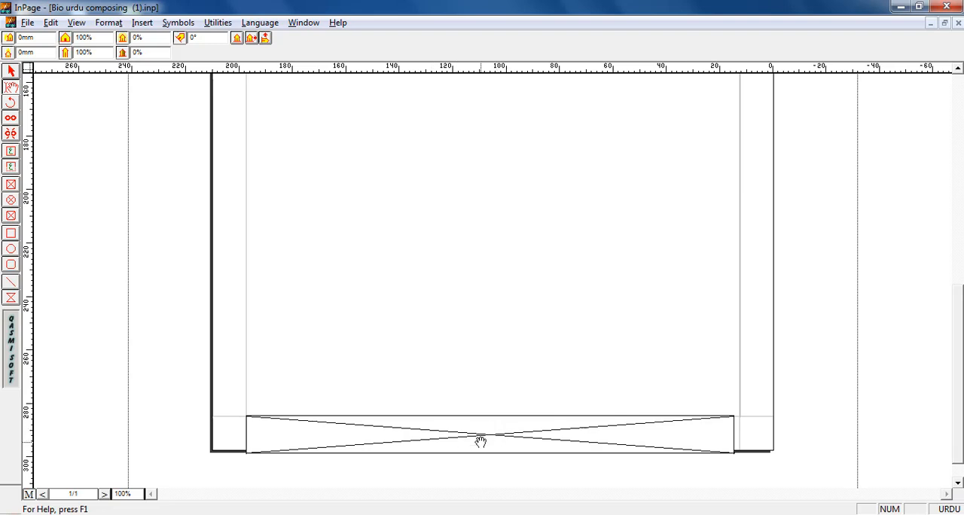
- Resize the bottom picture box to about 184.6 mm wide and 11.9 mm high so it fits between the side margin guides and inside the page edge
left_click(12, 71)
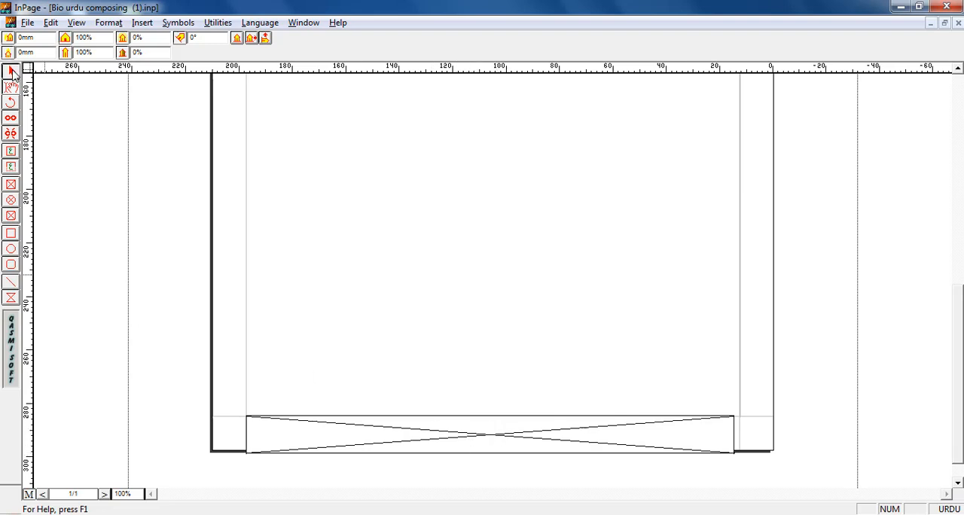
left_click(491, 453)
left_click_drag(493, 450, 497, 449)
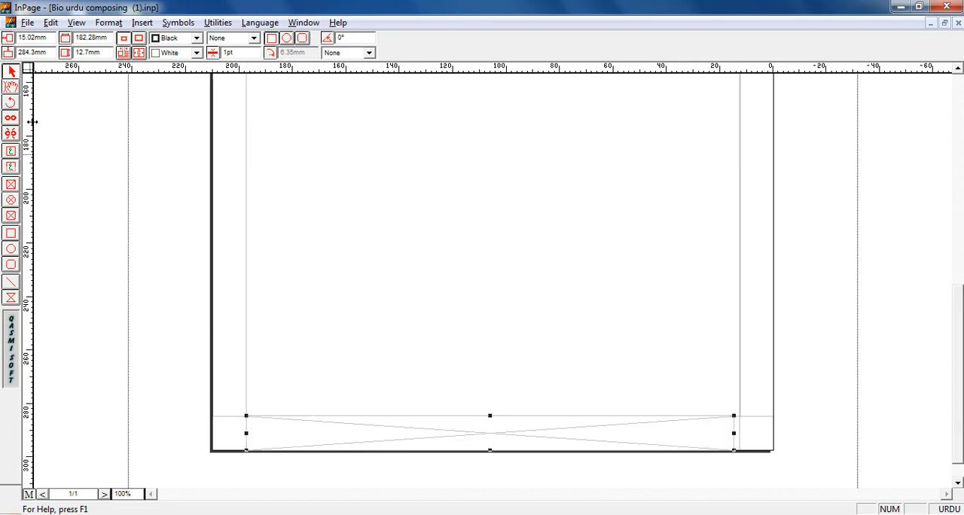
left_click(11, 87)
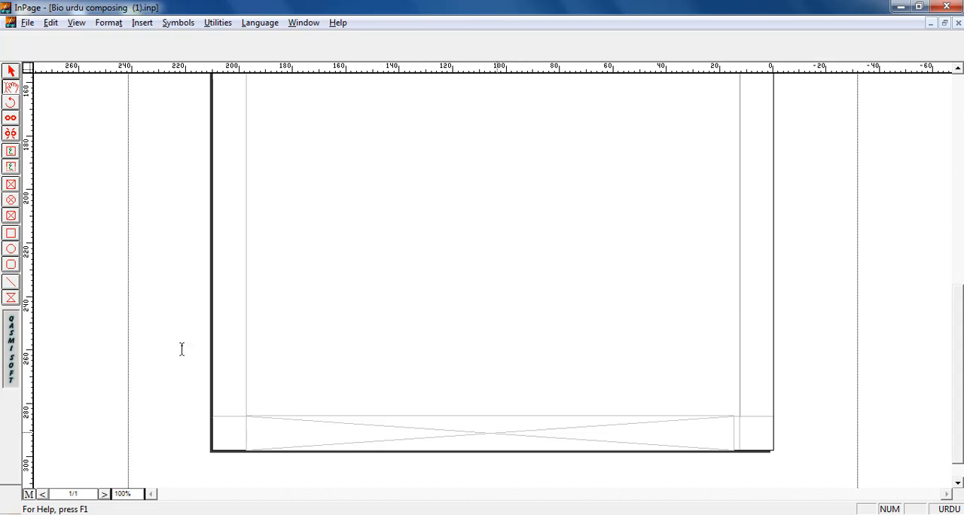
left_click(11, 71)
left_click(691, 430)
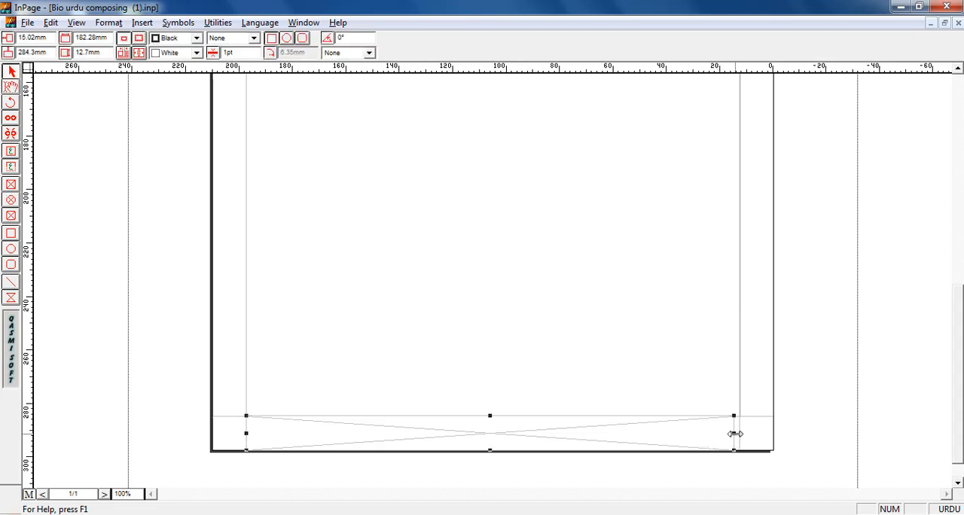
left_click_drag(734, 435, 740, 433)
left_click_drag(492, 450, 506, 448)
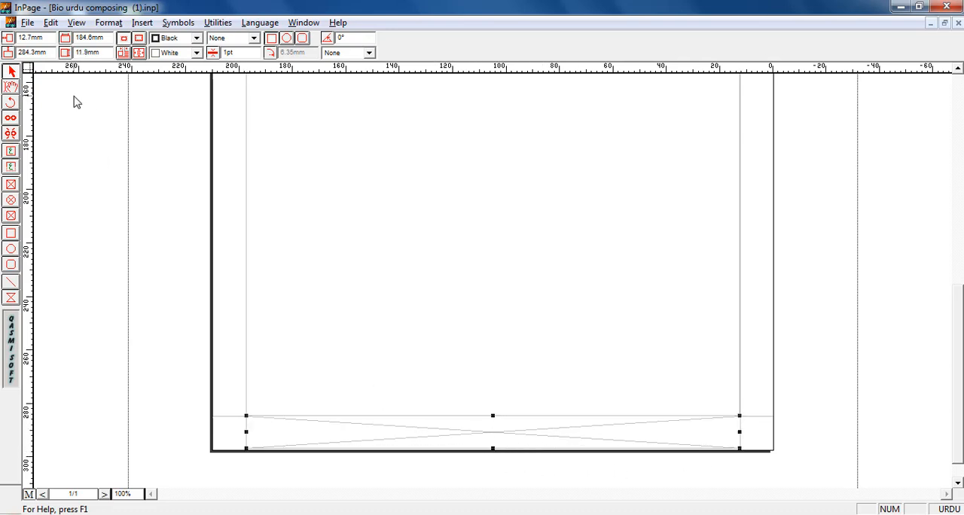
- Import the "books border 2" picture from the 11111111 folder into the bottom picture box
left_click(11, 87)
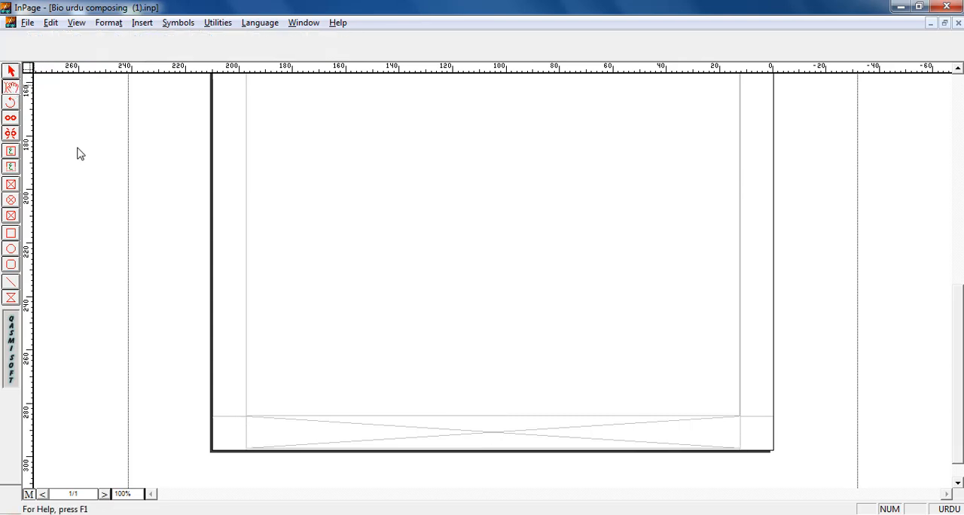
double_click(494, 435)
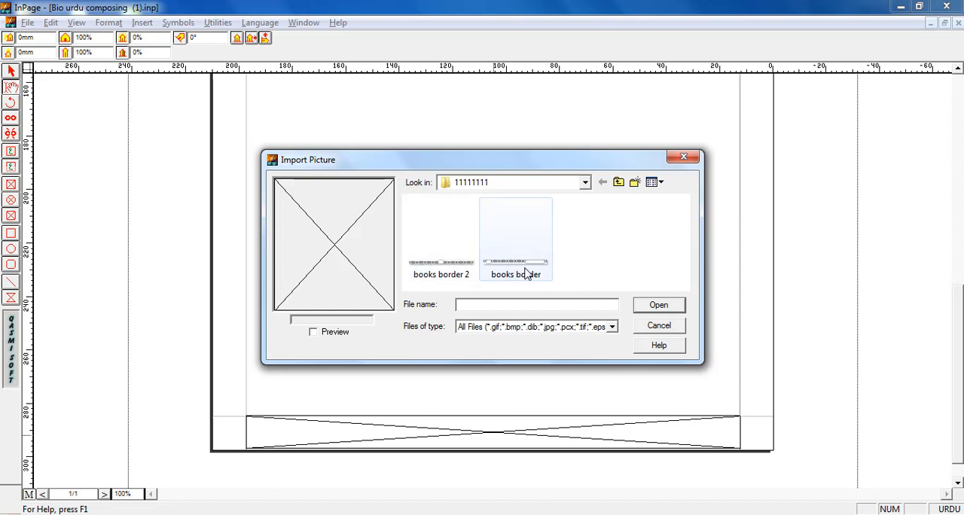
left_click(422, 278)
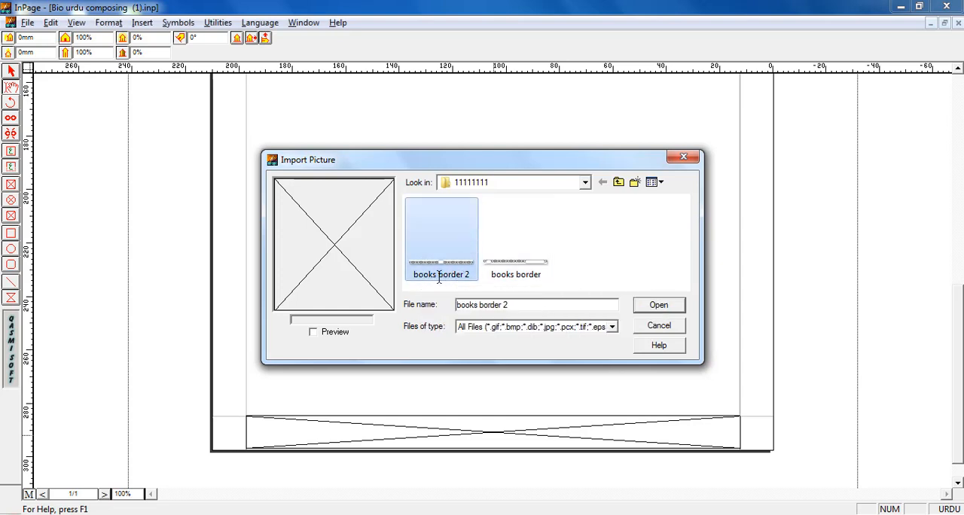
double_click(438, 278)
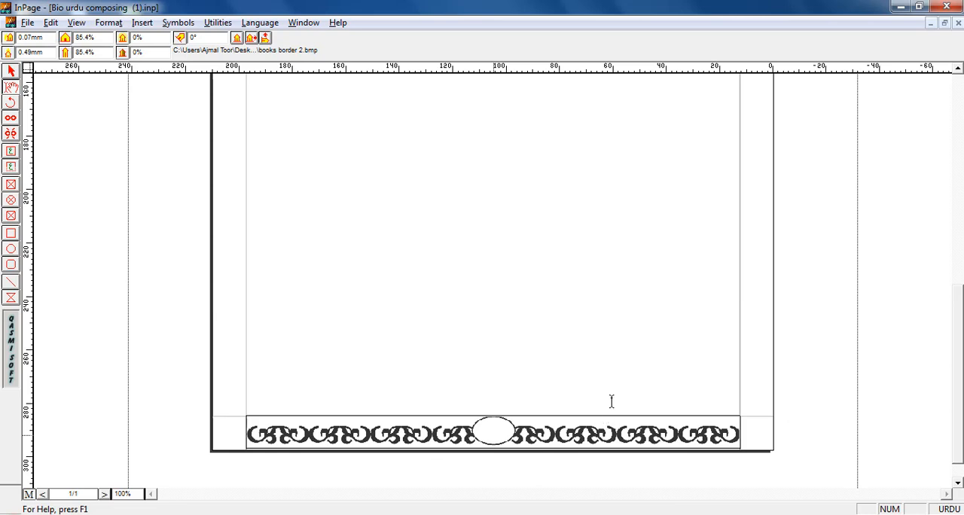
- View the whole master page at 50% zoom to examine its top and bottom borders
key("F5")
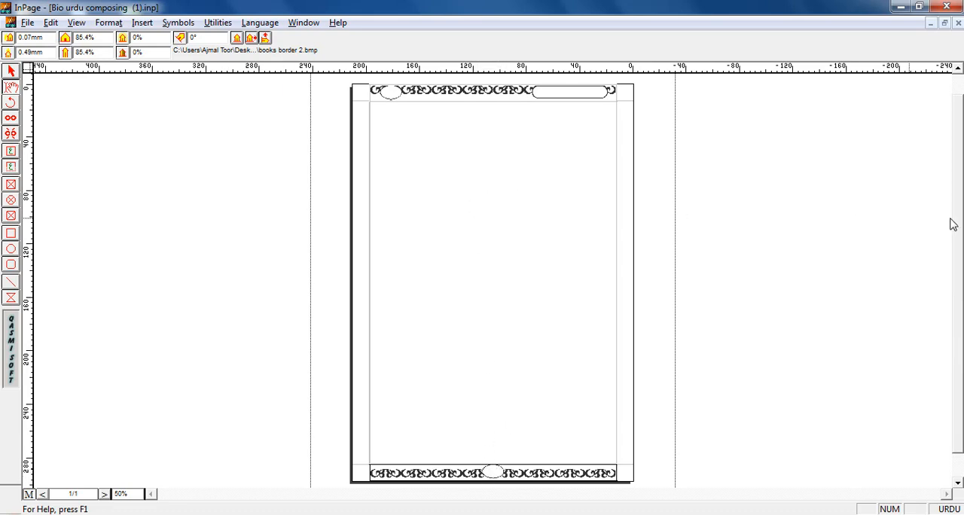
left_click(959, 84)
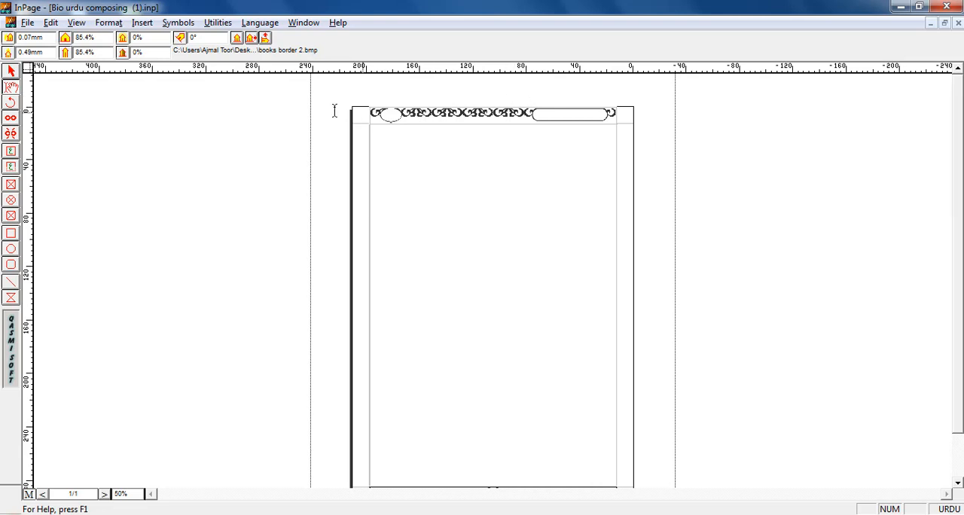
scroll(496, 218, "down", 2)
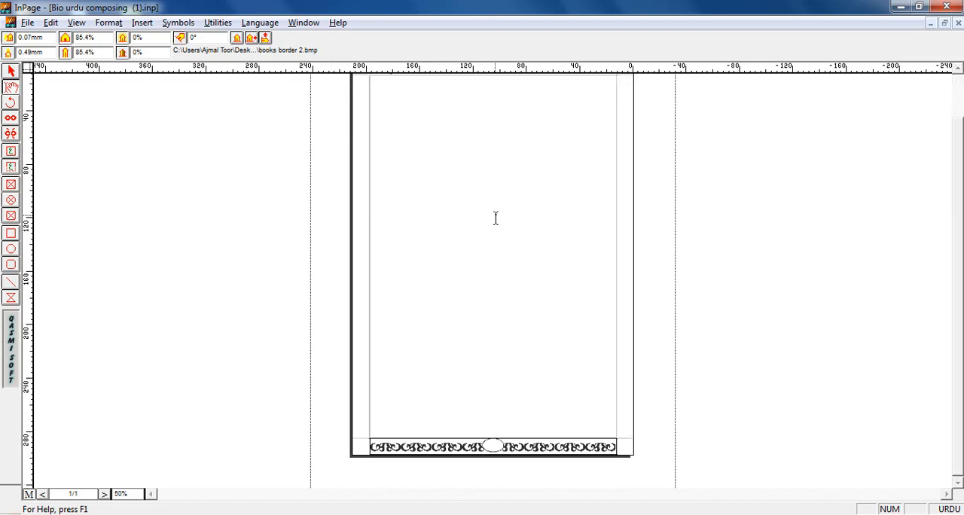
- Draw a title text box about 53.3 mm wide inside the long rounded frame of the master page's top border
key("ctrl+0")
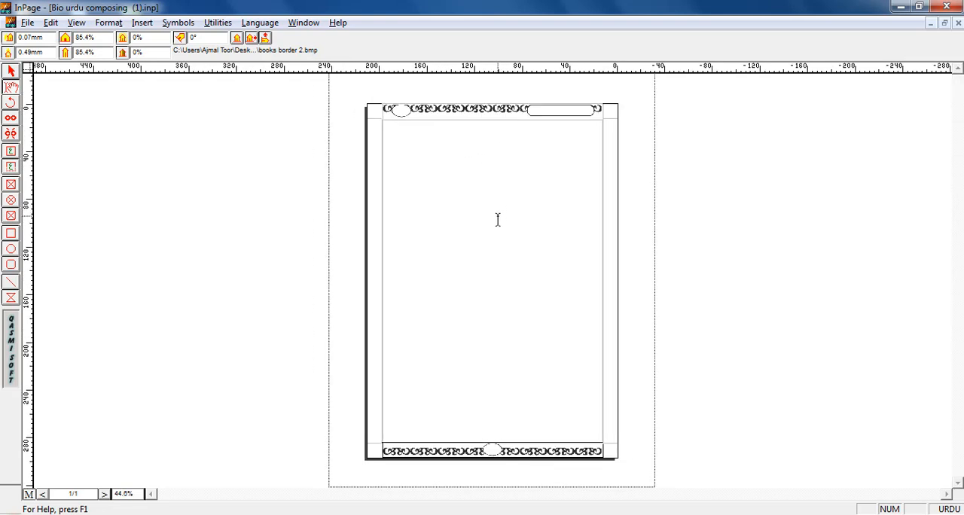
key("ctrl+5")
key("ctrl+1")
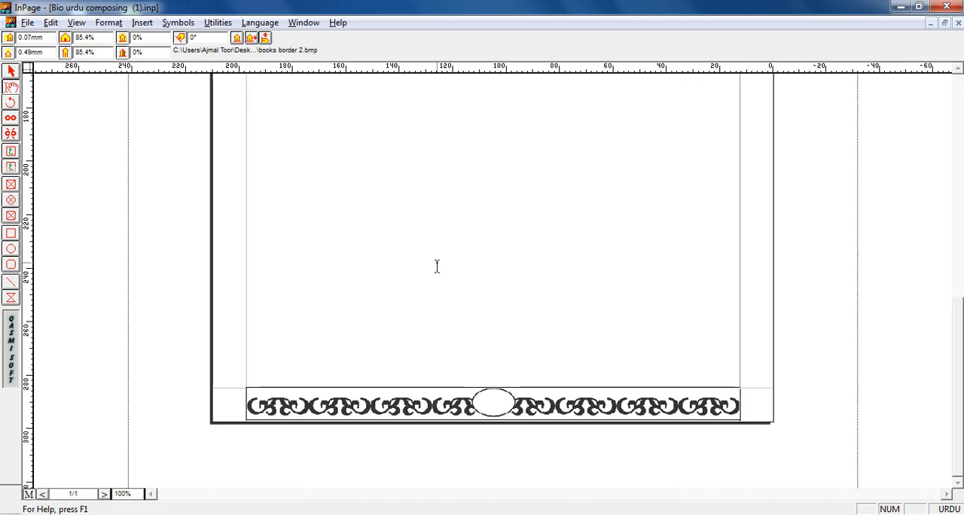
key("ctrl+2")
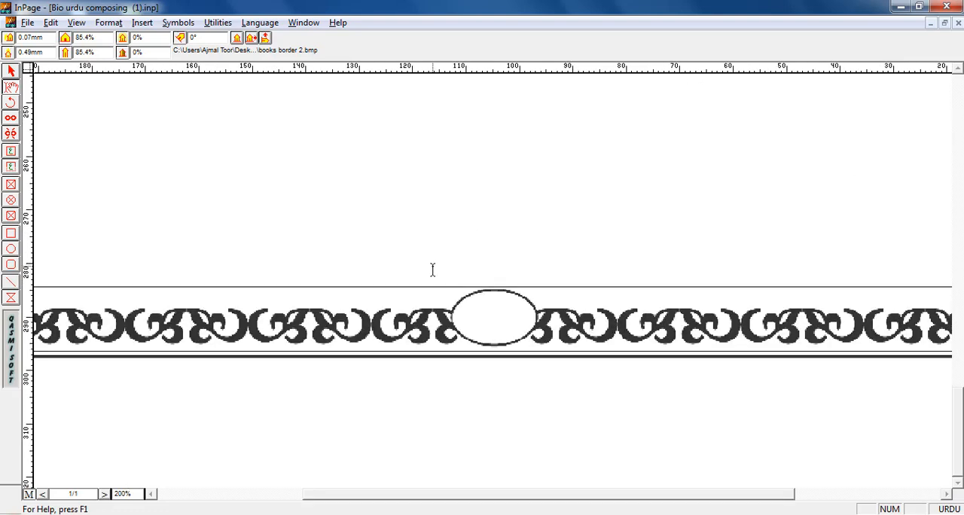
key("ctrl+1")
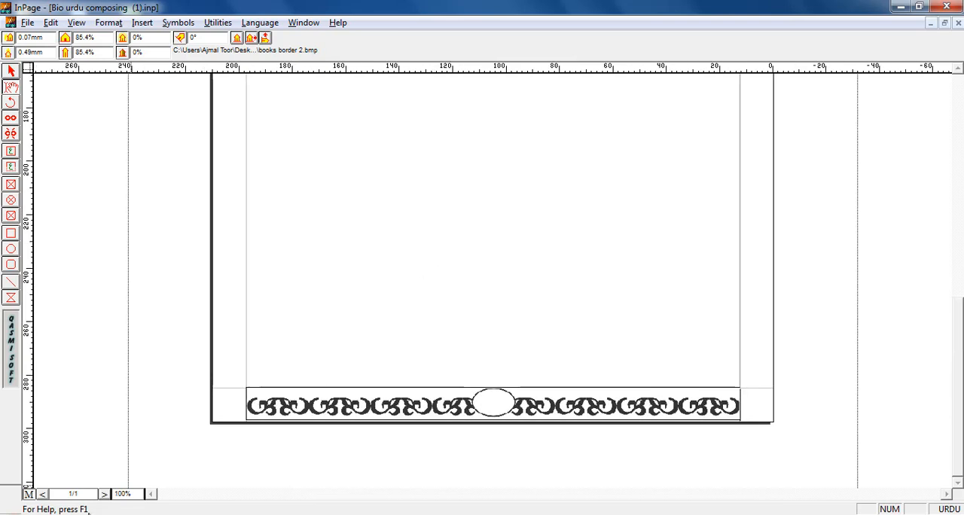
key("ctrl+0")
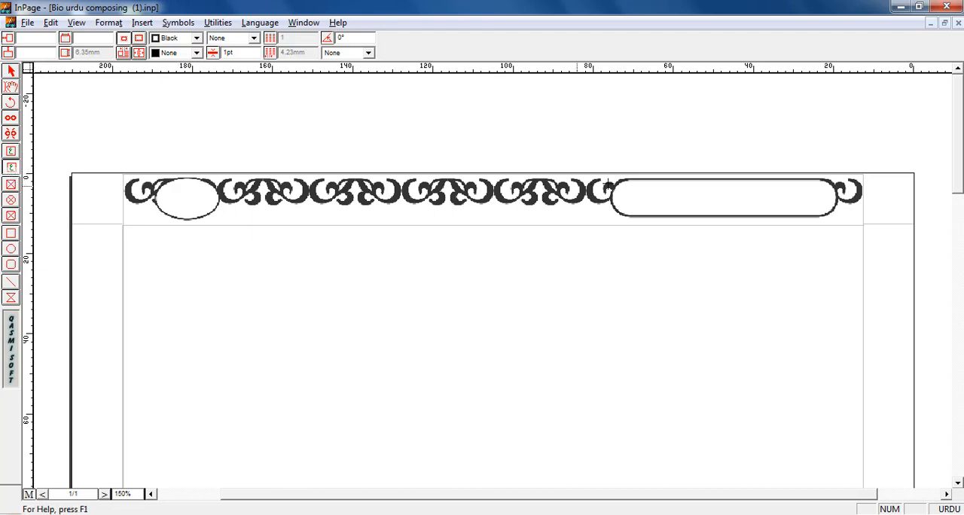
left_click_drag(614, 183, 828, 218)
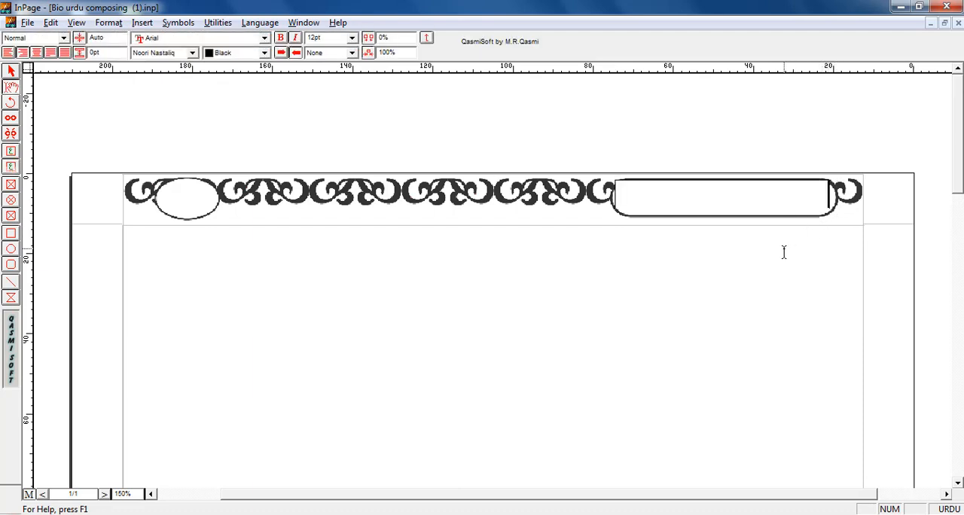
- Enter the title "بائیولوجی اردو کمپوزنگ" in the text box of the top border
type("بائیولوجی")
type("ء")
key("BackSpace")
type("اردو کمپوزنگ")
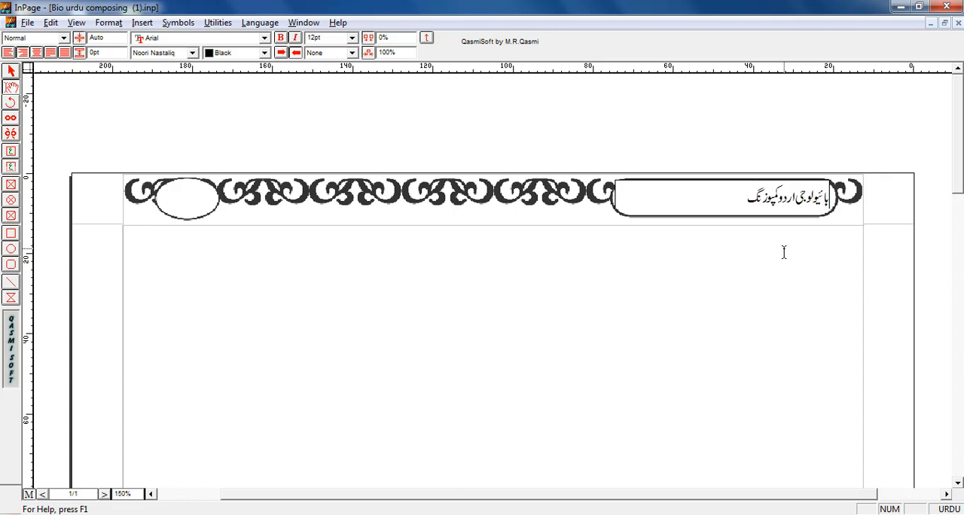
- Select the whole header title and enlarge its font size to 14 pt
key("ctrl+shift+Right")
key("ctrl+shift+Right")
key("ctrl+shift+Right")
key("ctrl+shift+period")
key("ctrl+shift+period")
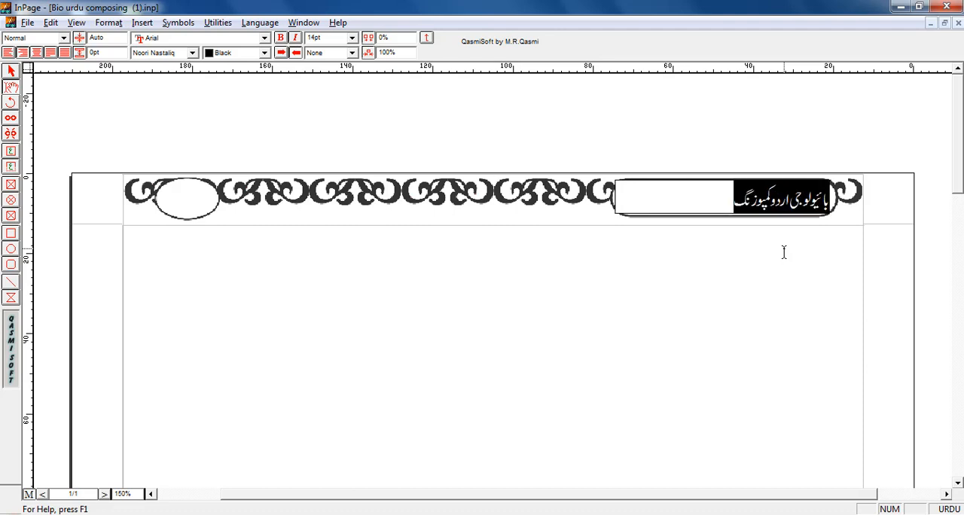
- Try the Batool font on the selected header title and undo the change
left_click(192, 52)
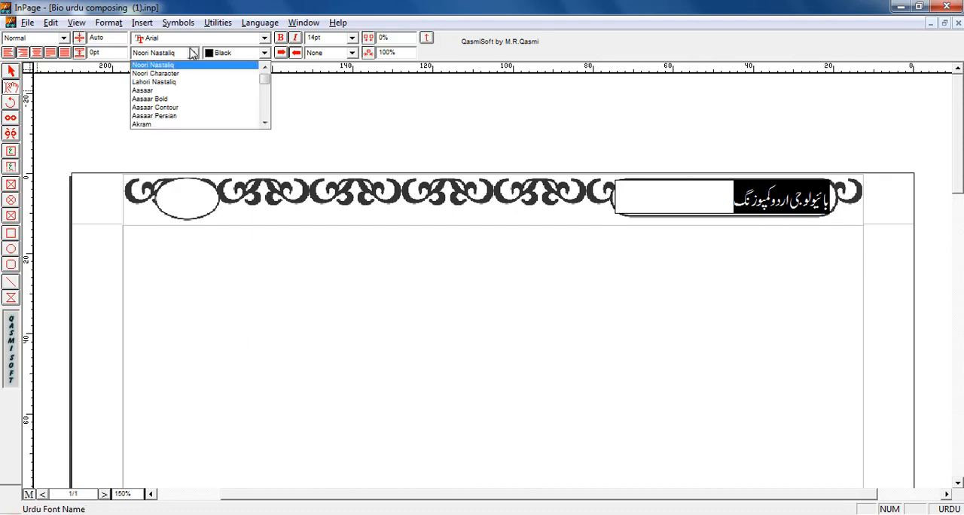
key("Down")
key("Down")
key("b")
key("Return")
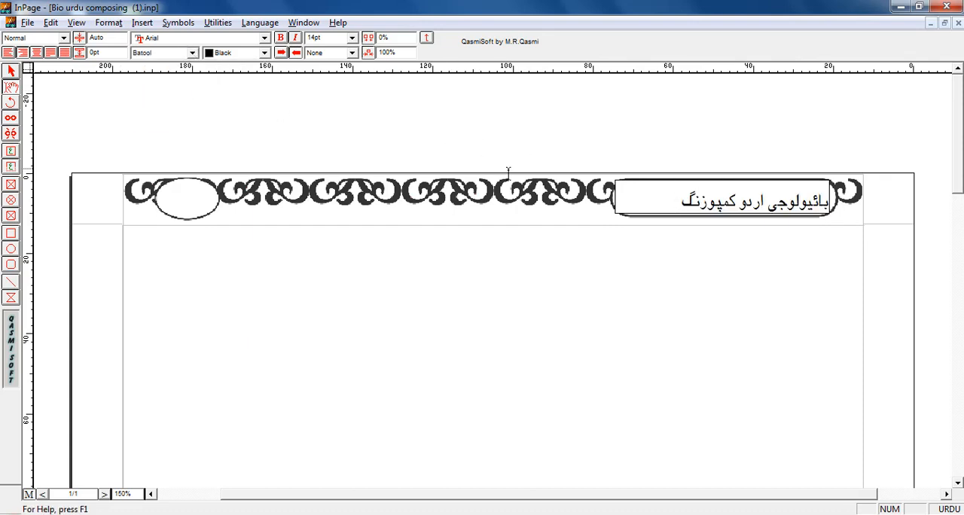
key("ctrl+z")
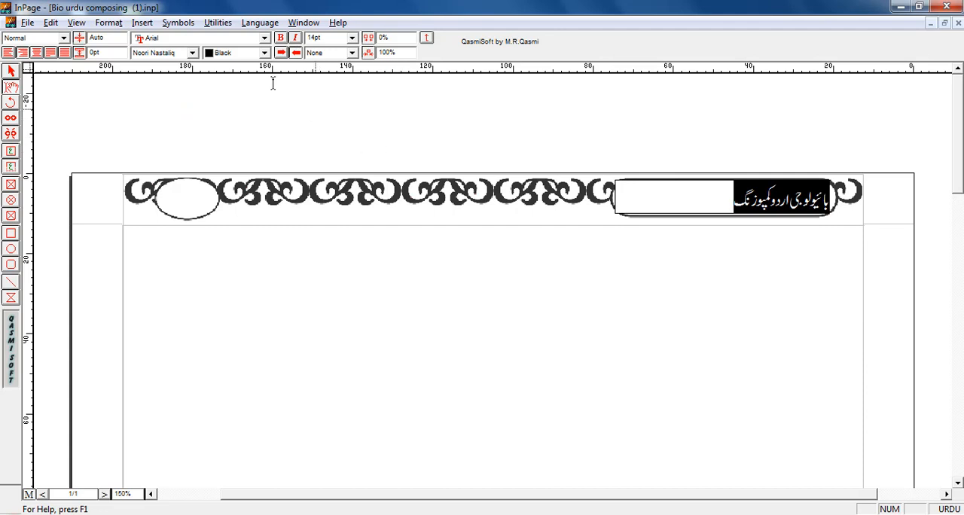
- Try the Batool font on the header title again, and finally set its font to Bombay Black
left_click(192, 53)
key("b")
key("Return")
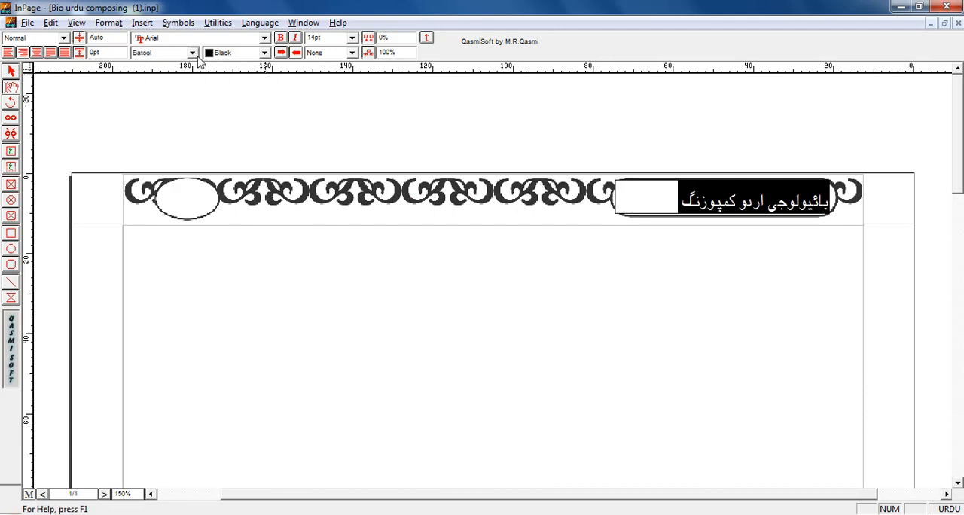
left_click(192, 53)
left_click(177, 84)
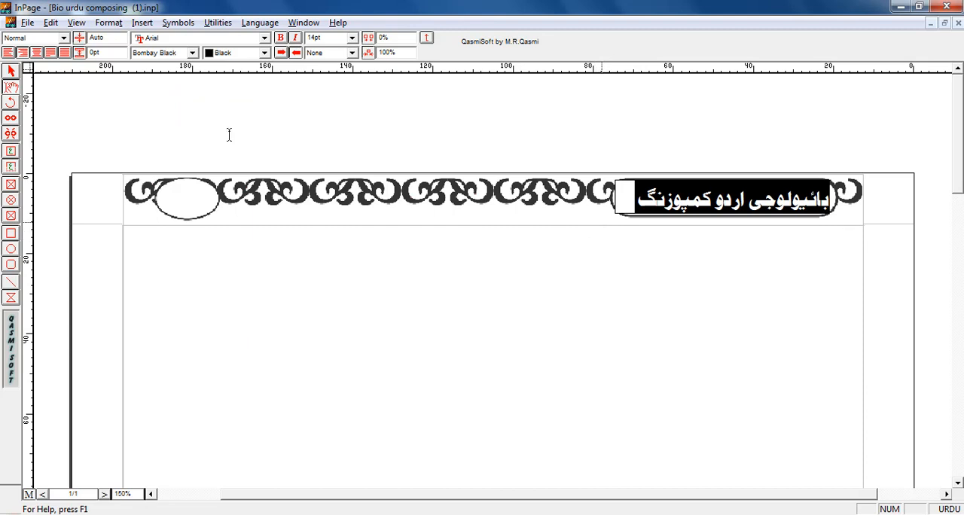
- Narrow the title text box to about 49.7 mm and nudge it so the title sits centred in the rounded frame
left_click(11, 70)
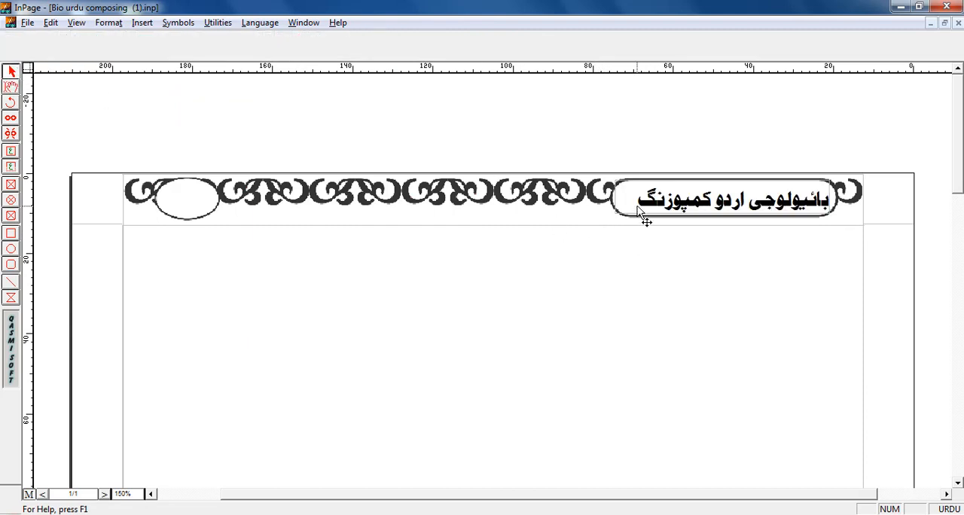
left_click(625, 214)
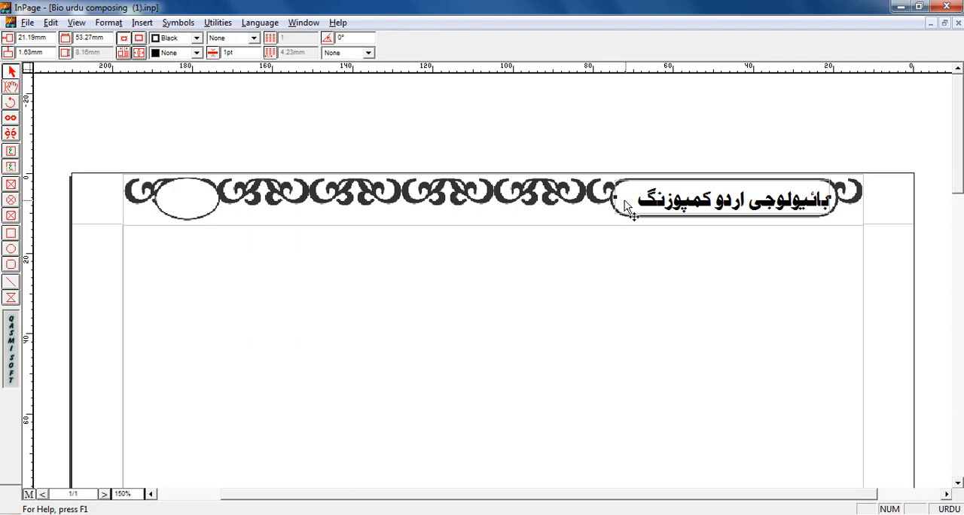
left_click_drag(616, 196, 630, 196)
key("Left")
key("Left")
key("Left")
key("Left")
key("Left")
key("Left")
key("Left")
key("Left")
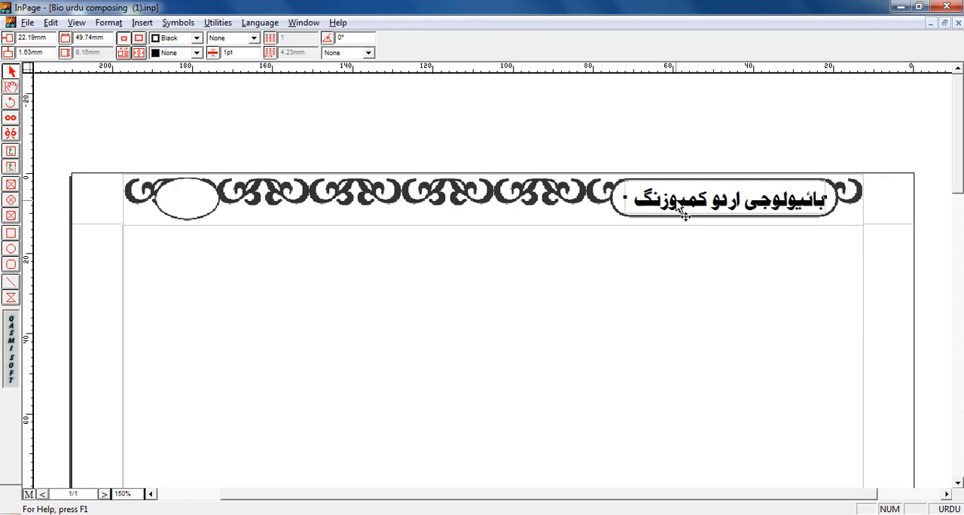
key("Right")
key("Right")
key("Right")
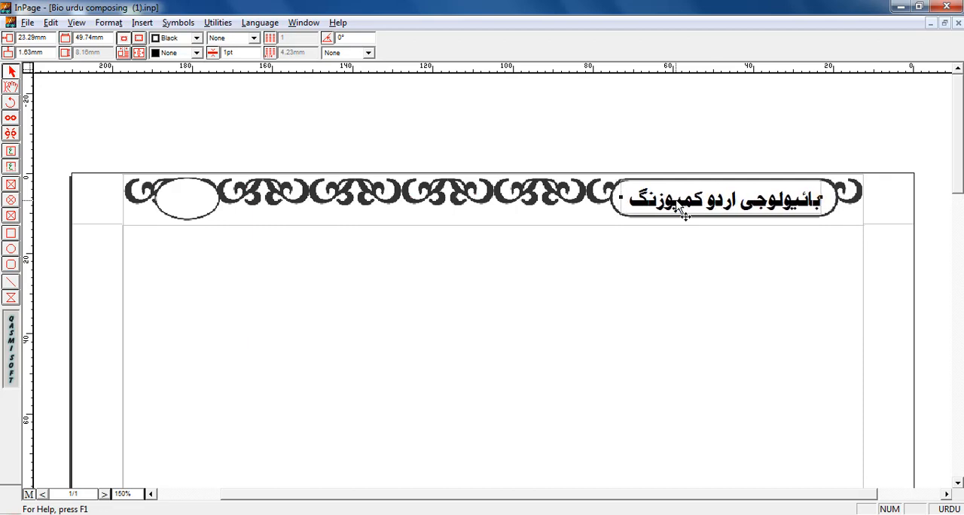
left_click(687, 255)
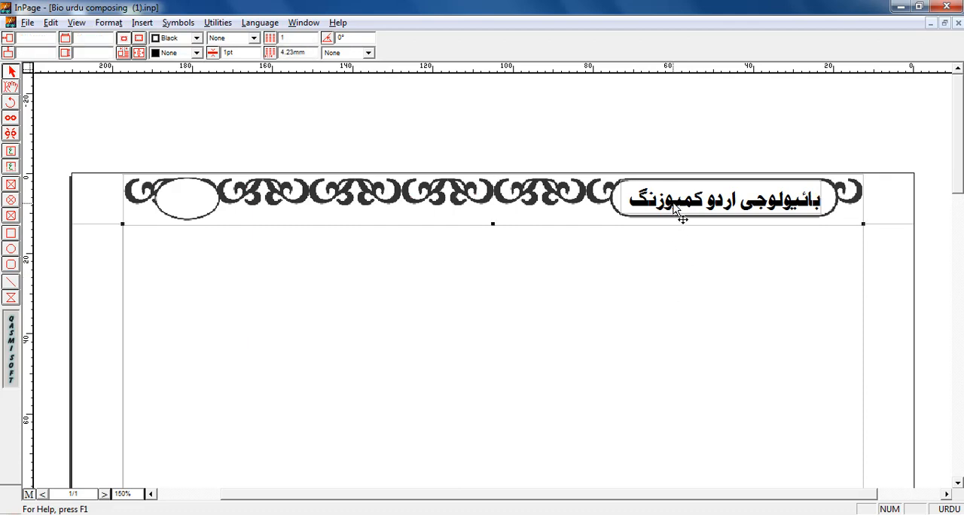
- Draw a text box about 12.9 mm wide and 7 mm high inside the oval of the top border
left_click(10, 167)
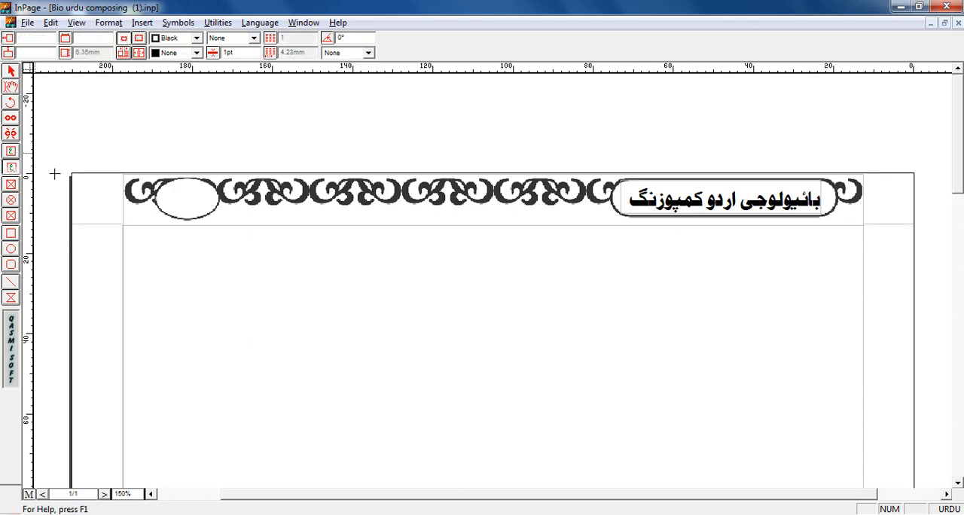
left_click(171, 193)
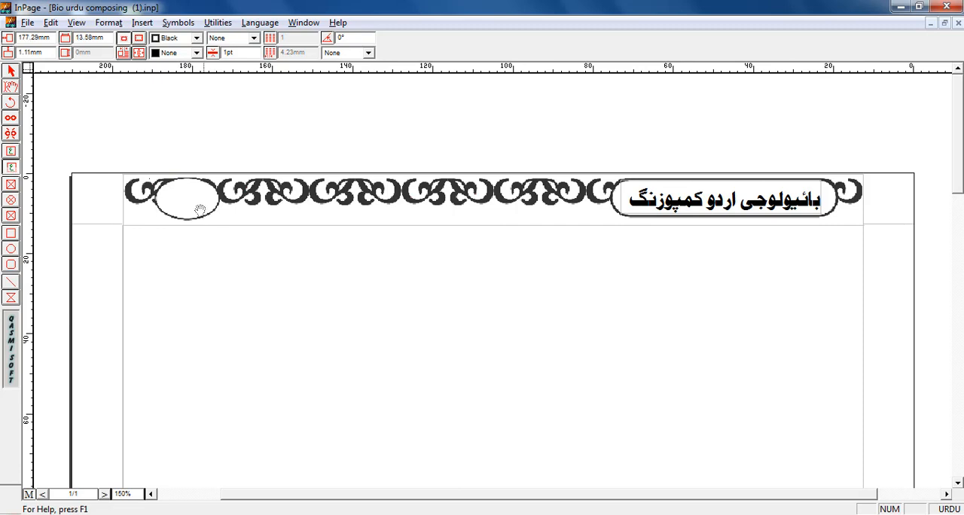
left_click_drag(200, 210, 177, 195)
left_click(11, 72)
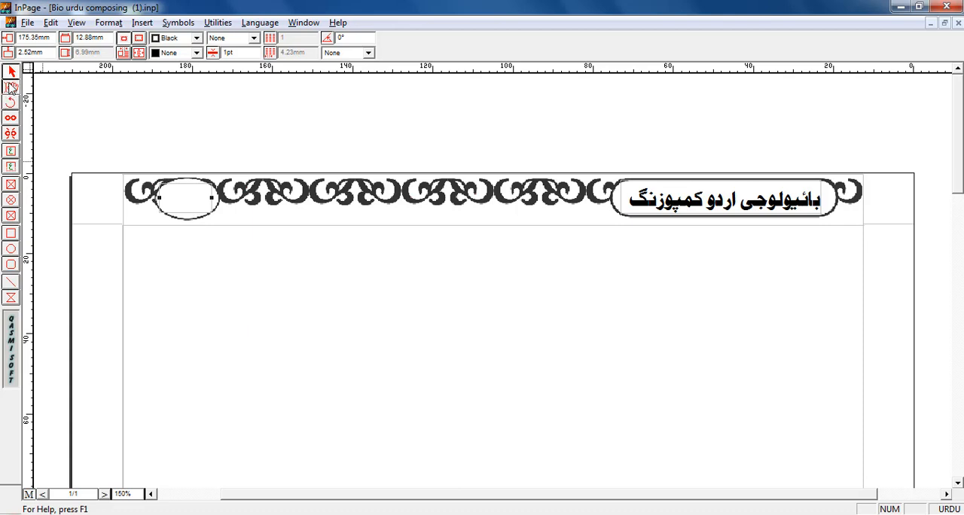
- Insert an automatic page number in the top oval's text box and center-align it
left_click(11, 87)
left_click(199, 206)
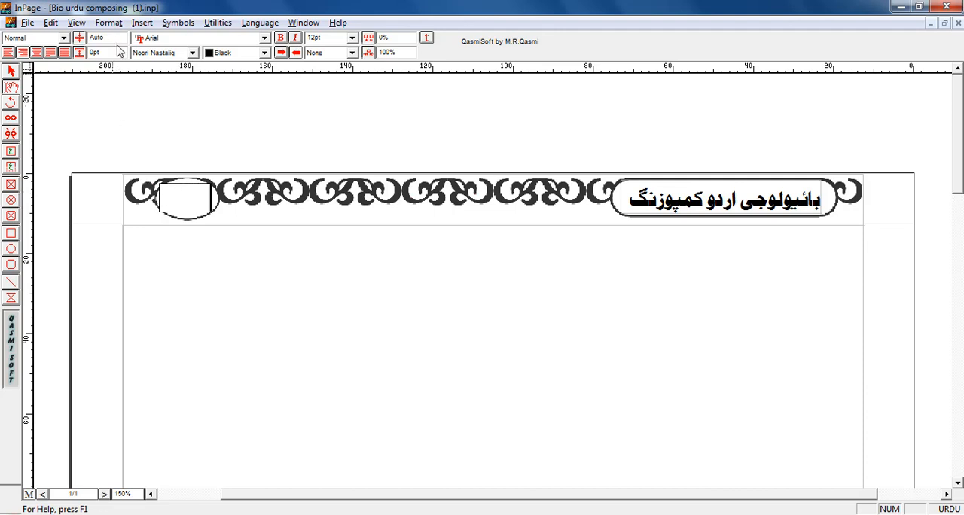
left_click(142, 23)
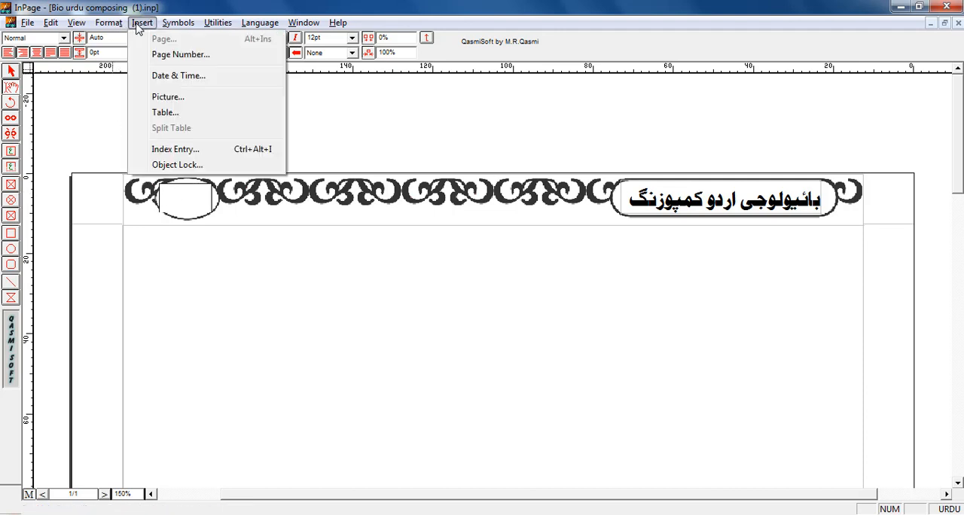
left_click(180, 56)
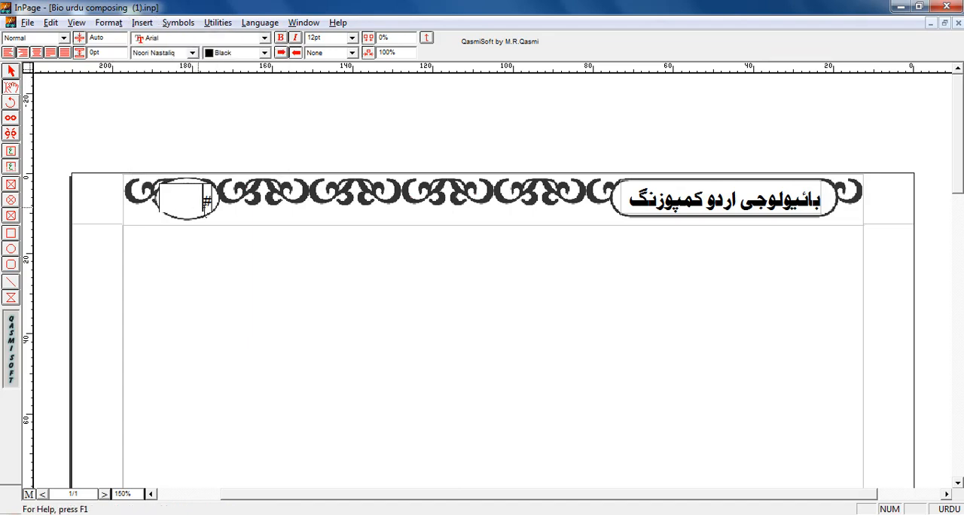
left_click(37, 53)
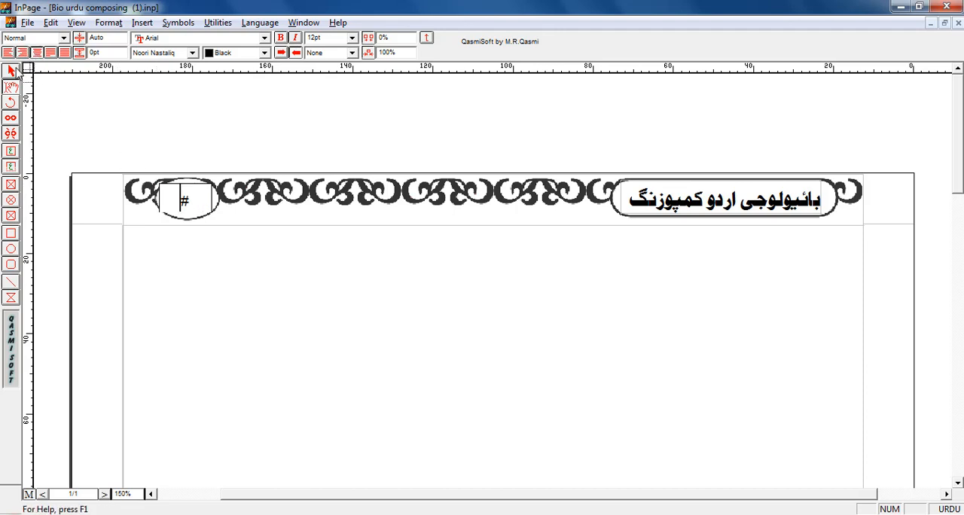
left_click(11, 72)
left_click(461, 357)
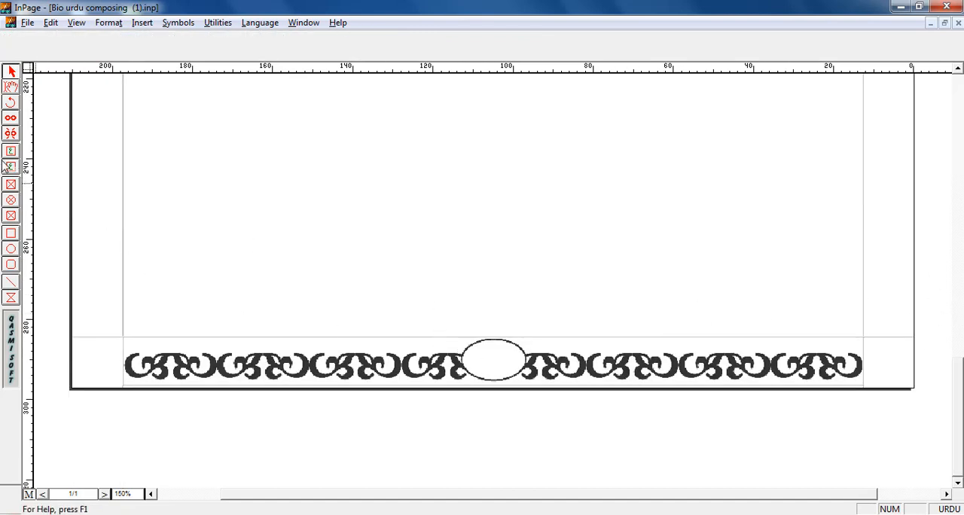
- Draw a text box about 14.3 mm wide in the bottom border's oval and insert a center-aligned automatic page number
left_click(10, 166)
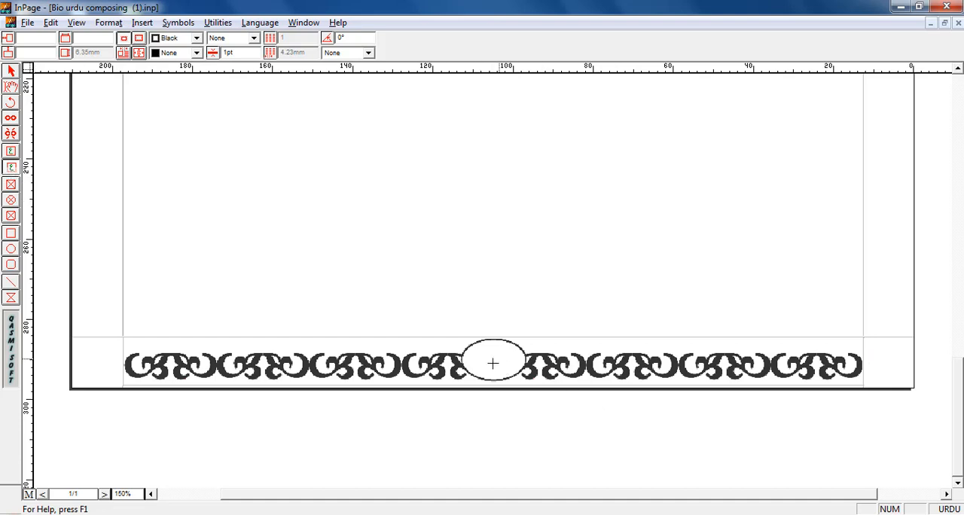
left_click_drag(465, 344, 523, 379)
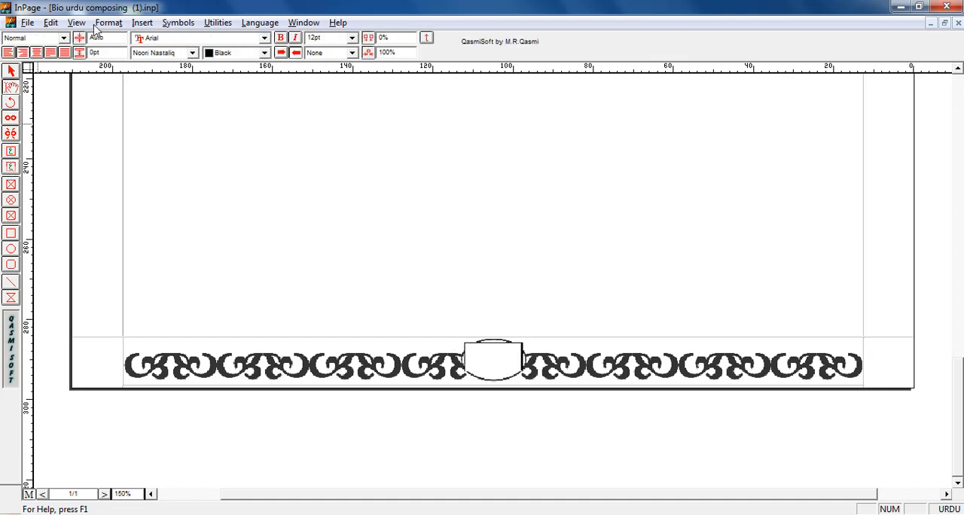
left_click(141, 23)
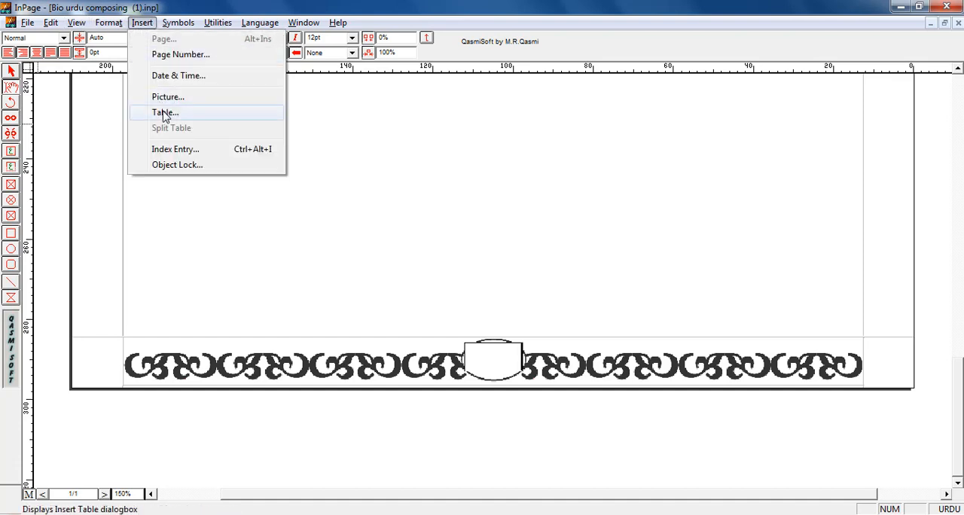
left_click(175, 59)
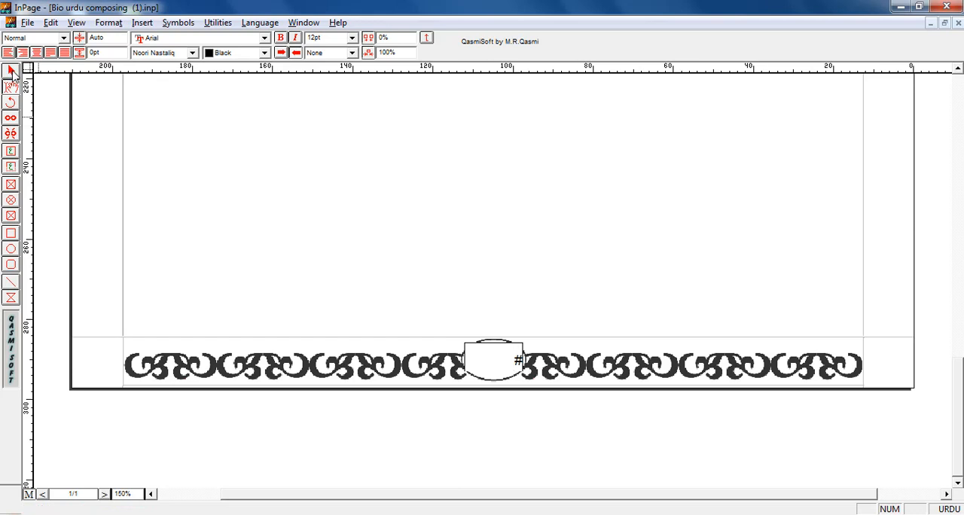
left_click(36, 52)
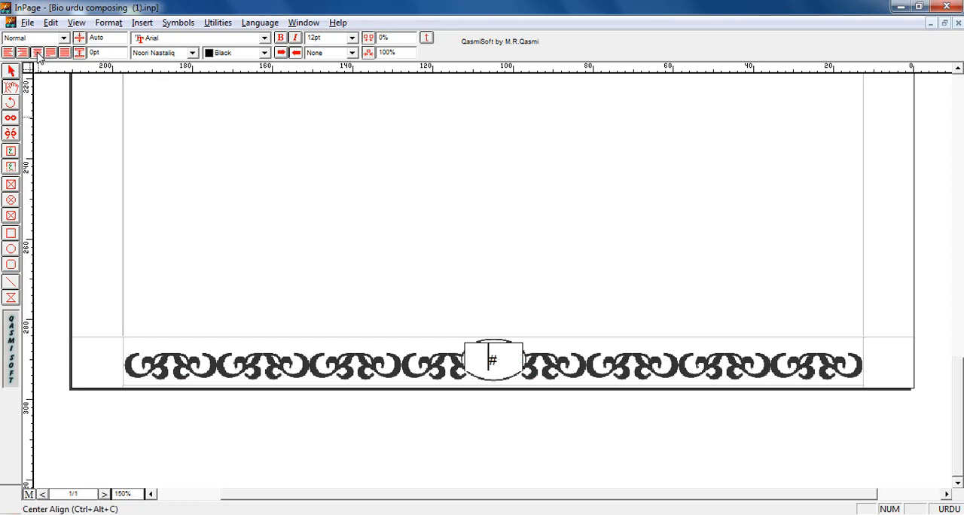
left_click(10, 71)
left_click(510, 366)
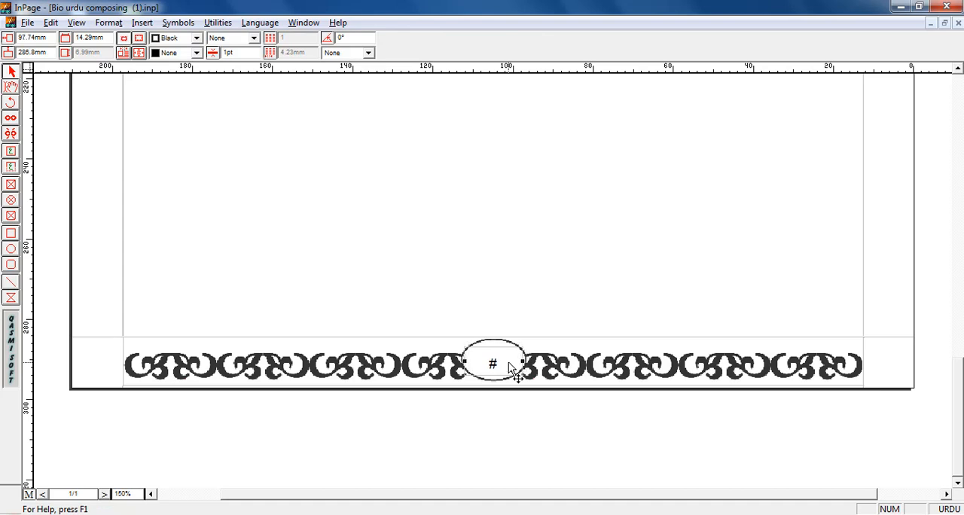
left_click(543, 453)
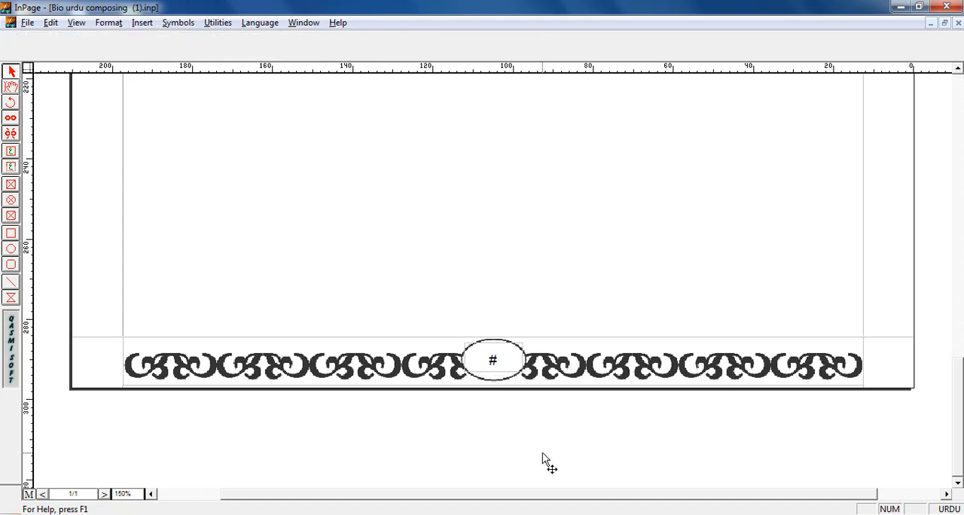
- View the top border at 100% zoom and leave the master page to check the header on page 2
left_click(956, 84)
left_click(956, 85)
left_click(955, 85)
key("F6")
mouse_move(958, 129)
left_mouse_down()
mouse_move(961, 330)
mouse_move(963, 119)
left_mouse_up()
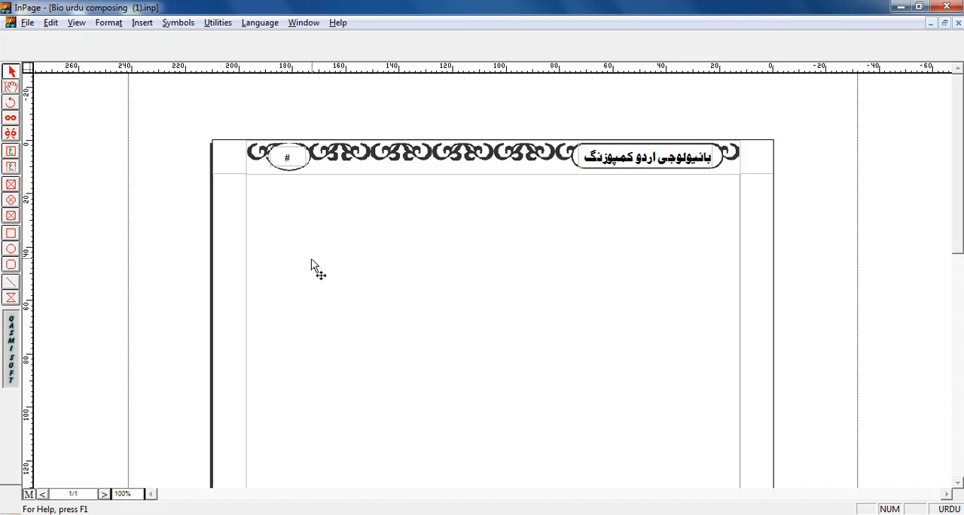
left_click(29, 495)
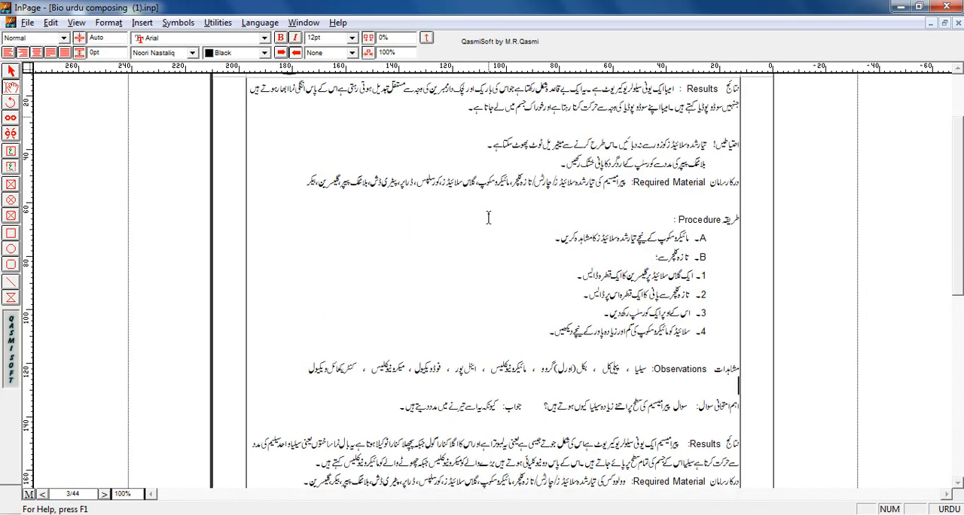
- Go to the end of the document and check the header border, title and page number on the last page
scroll(488, 218, "up", 3)
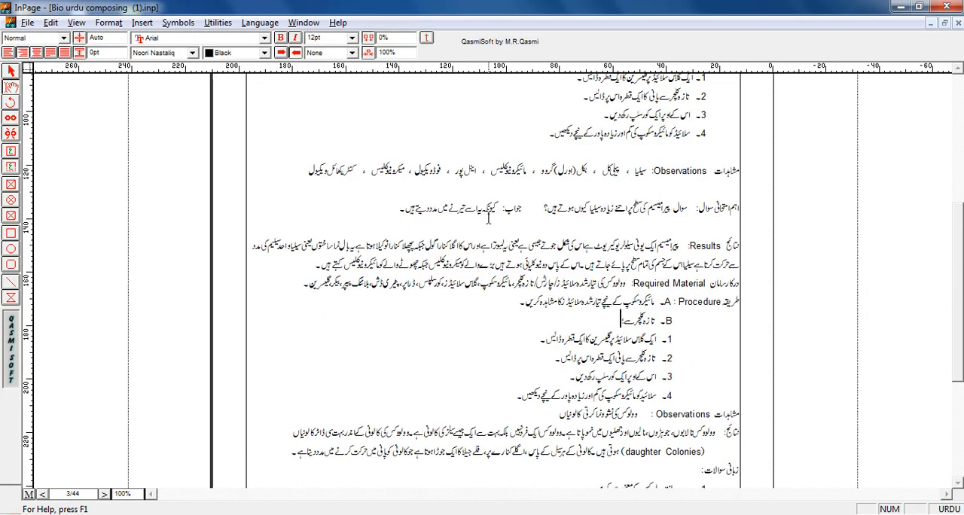
key("ctrl+End")
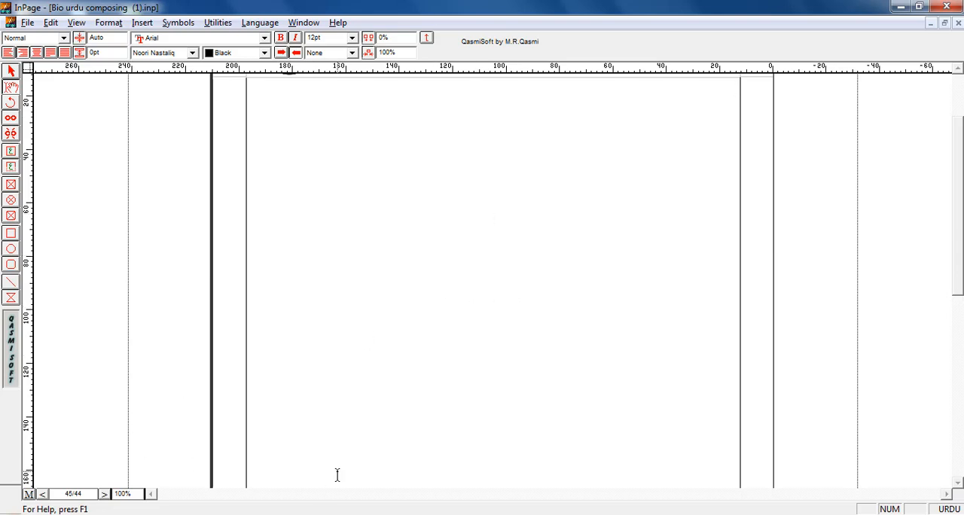
scroll(338, 475, "up", 4)
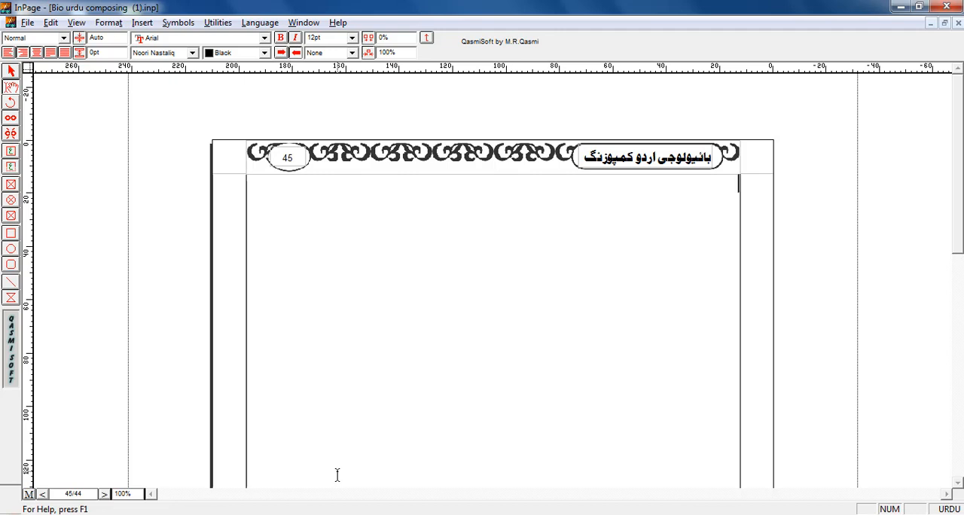
key("Up")
key("Up")
key("Up")
key("Up")
key("Up")
key("Up")
key("Up")
key("Up")
key("Up")
key("Up")
key("Up")
key("Up")
key("Up")
key("Up")
key("Up")
key("Up")
key("Up")
key("Up")
key("Up")
key("Up")
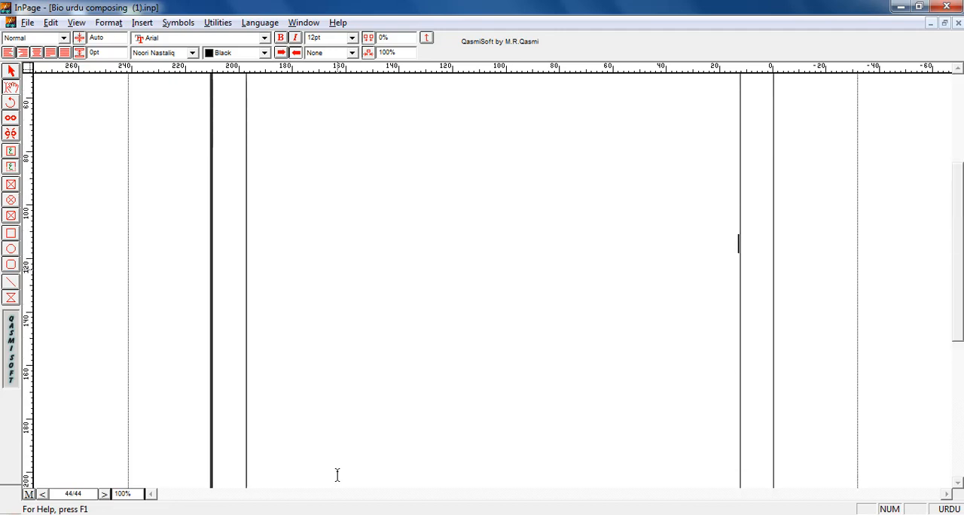
- Go back to page 43 and check the title and page numbers in its top and bottom borders
key("Up")
key("Up")
key("Up")
key("Up")
key("Up")
key("Up")
key("Up")
key("Up")
key("Up")
key("Up")
key("Up")
key("Up")
key("Up")
key("Up")
key("Up")
key("Up")
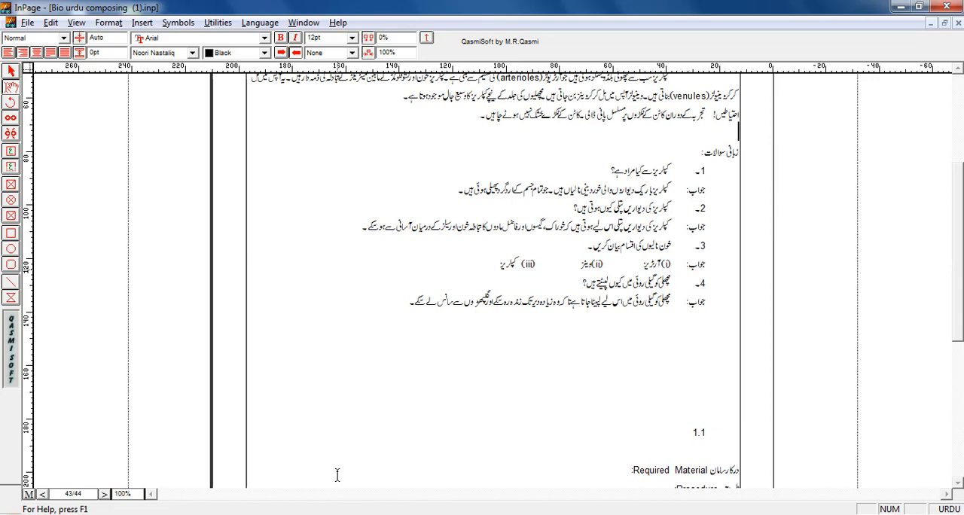
scroll(337, 474, "up", 5)
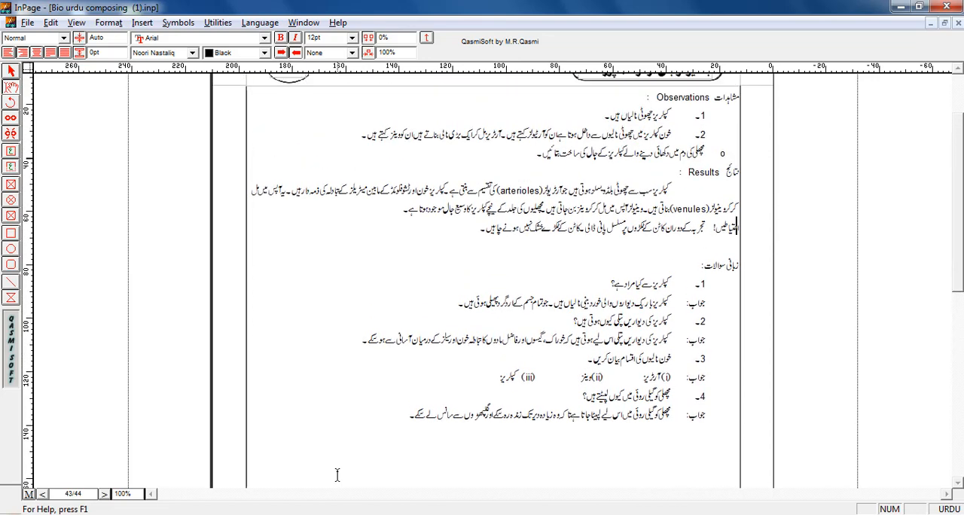
scroll(337, 475, "up", 4)
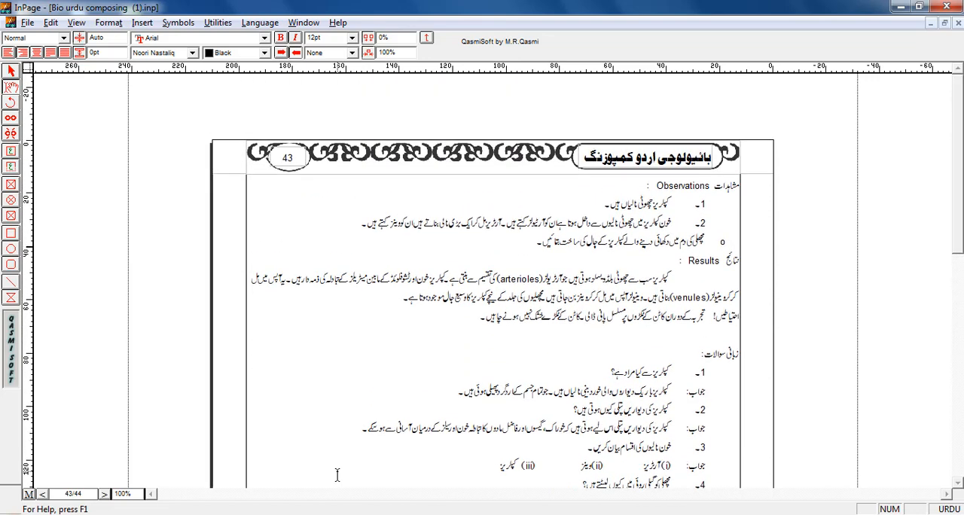
key("Up")
key("Up")
key("Up")
left_click_drag(961, 205, 949, 439)
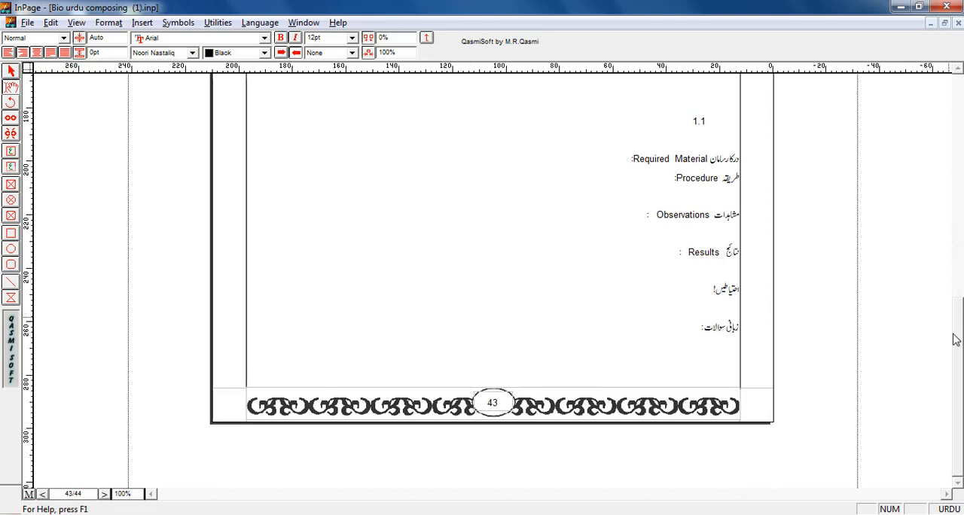
left_click_drag(961, 360, 953, 151)
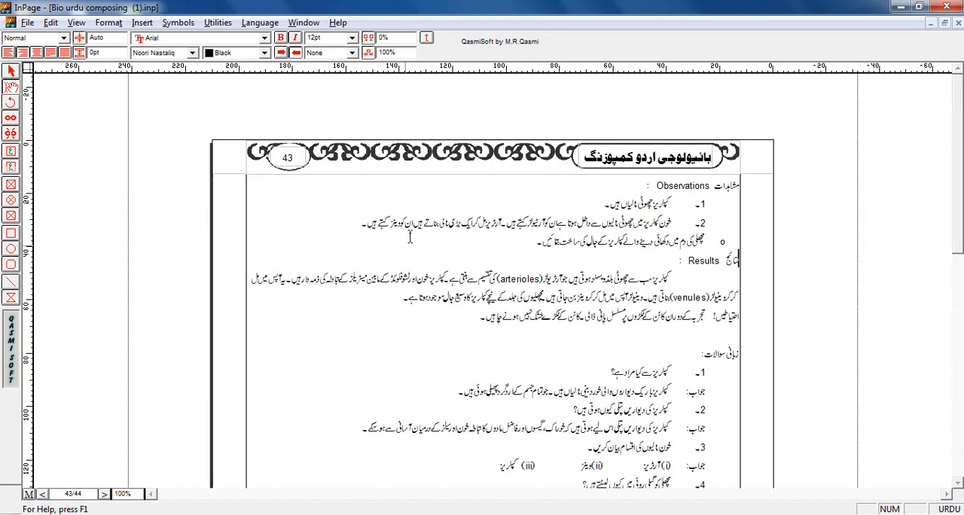